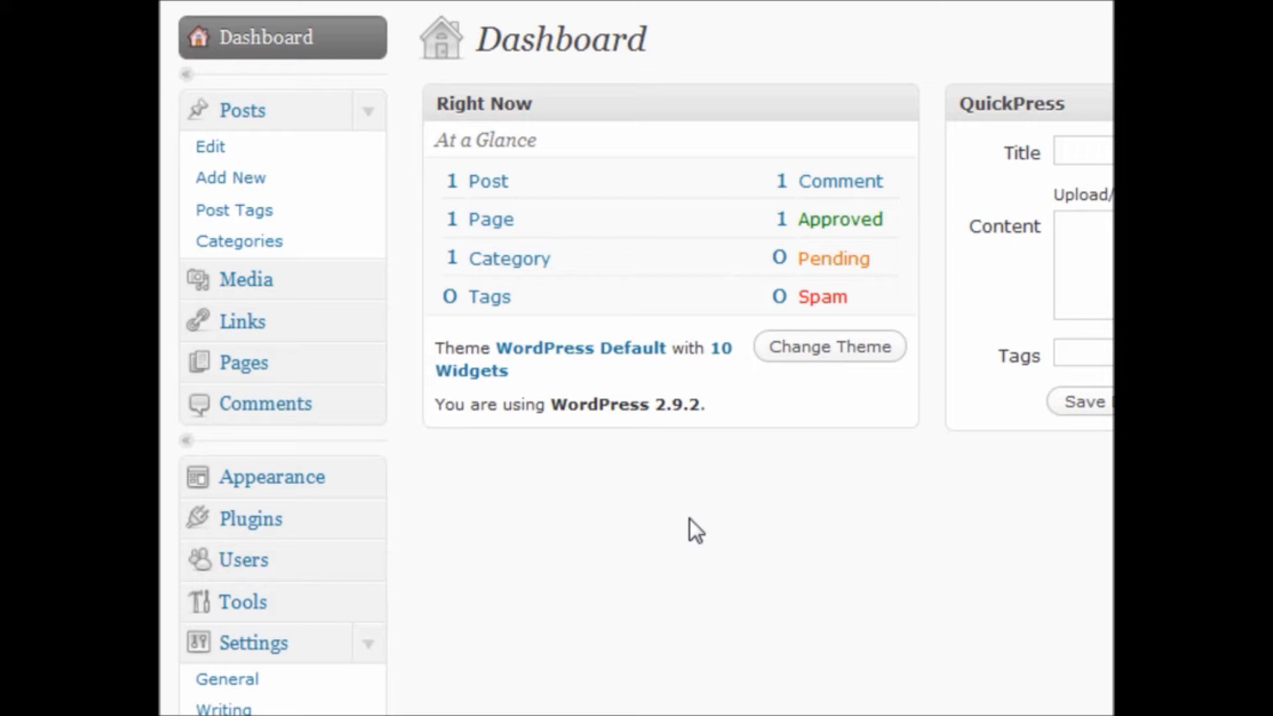
Expand the Tools group in the admin sidebar and go to the Tools page
{"action": "left_click", "coordinate": [367, 644]}
{"action": "left_click", "coordinate": [368, 600]}
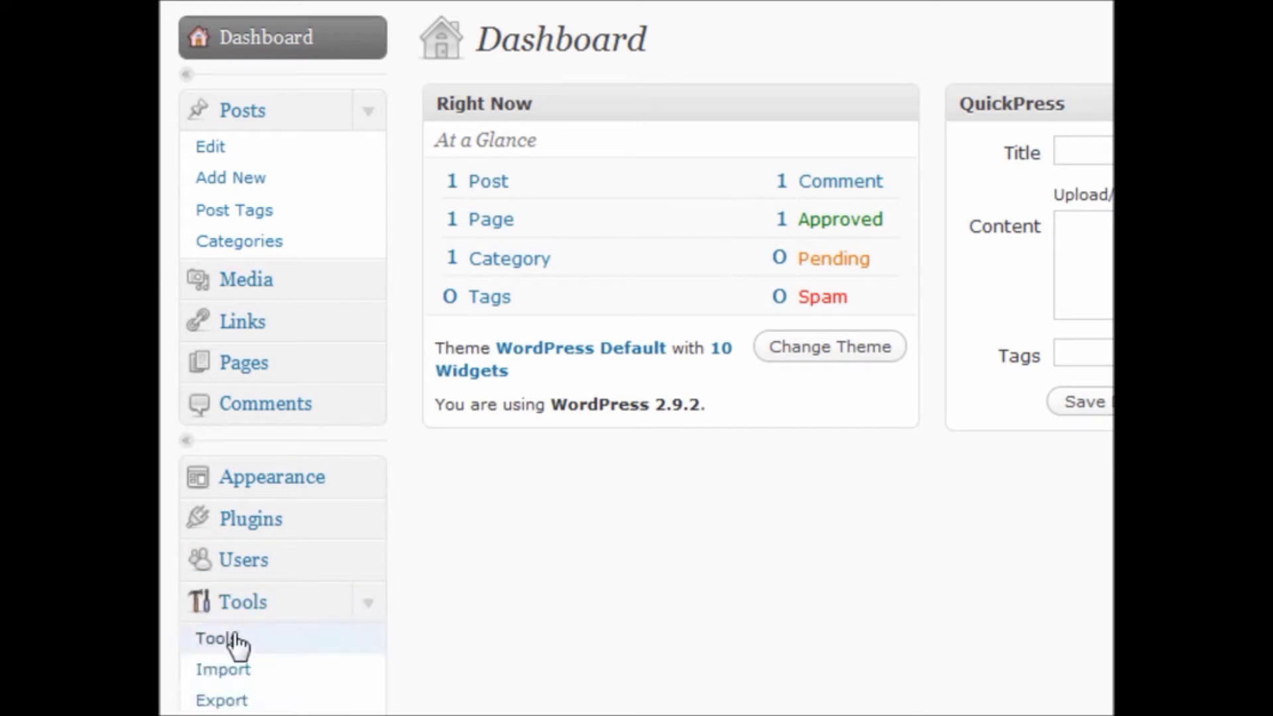
{"action": "left_click", "coordinate": [326, 647]}
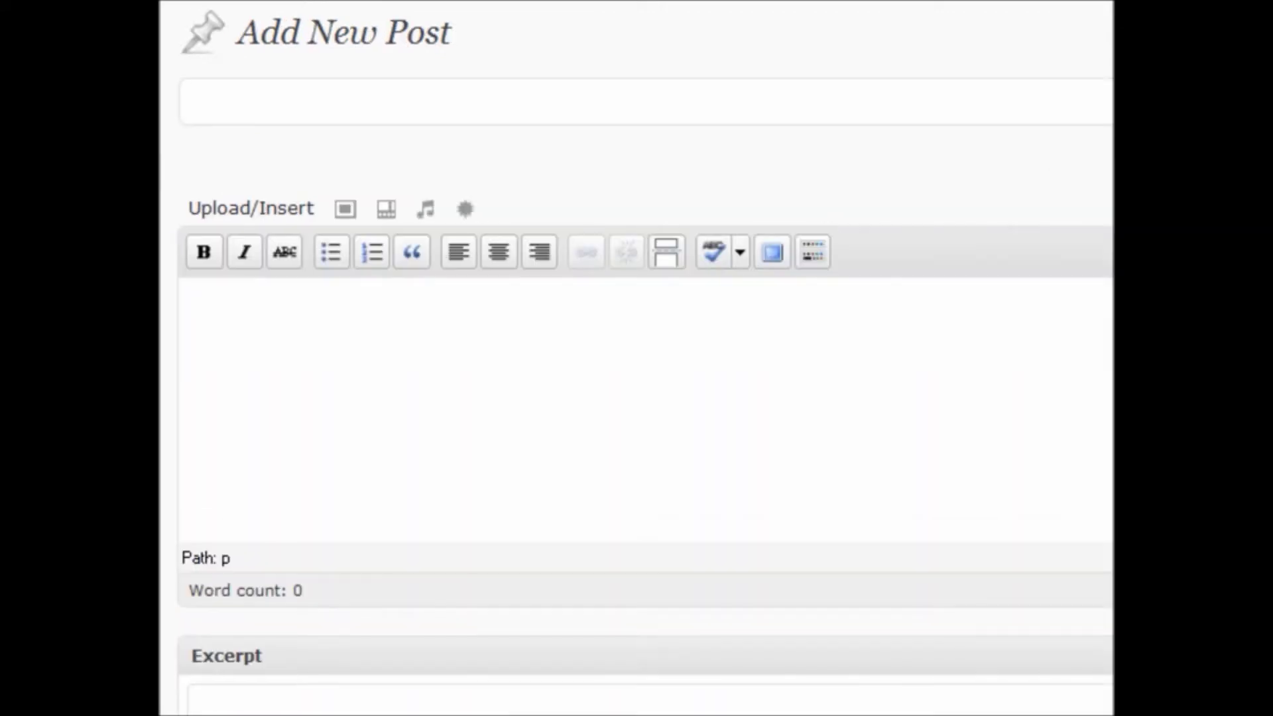
{"action": "type", "text": "Sam"}
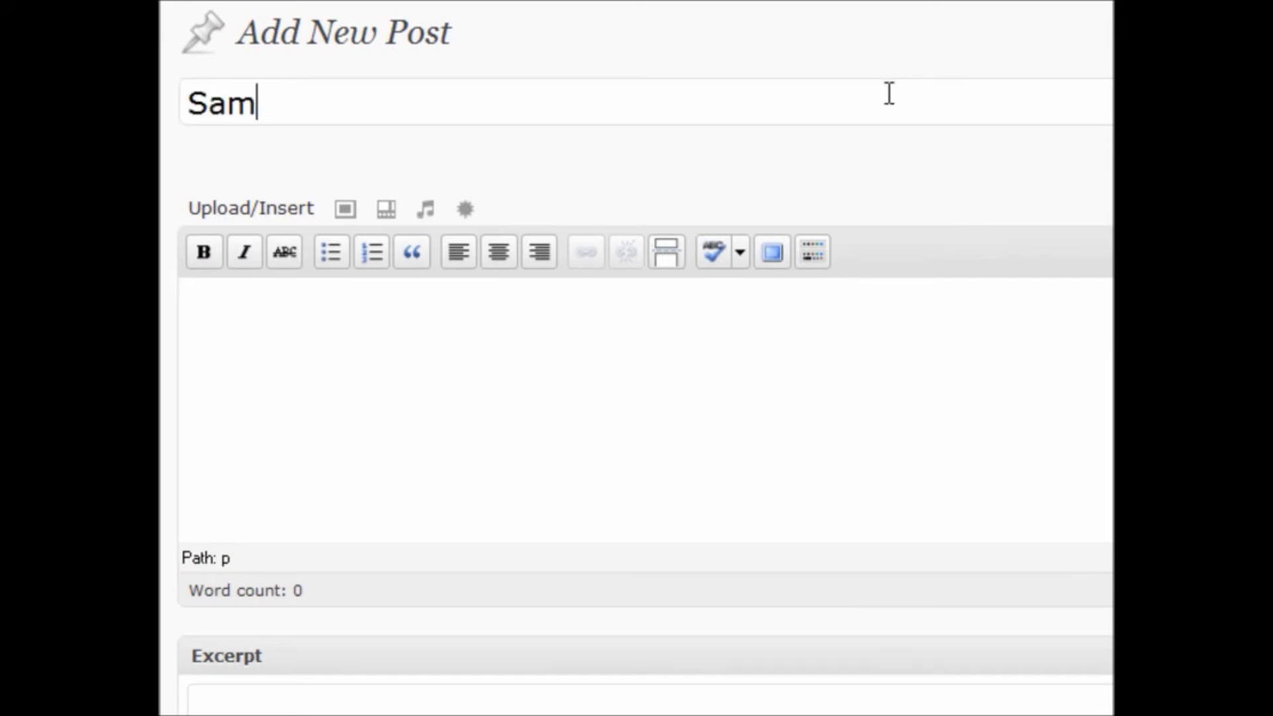
{"action": "type", "text": "ple Video"}
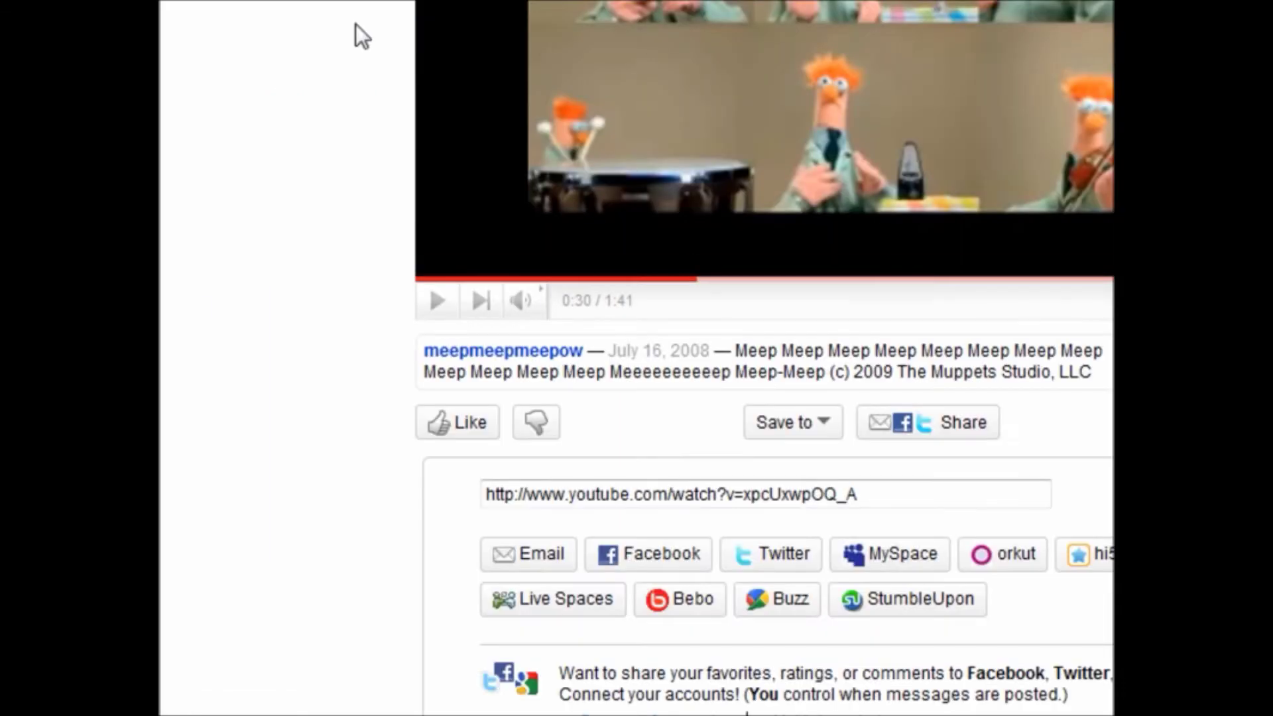
{"action": "scroll", "coordinate": [200, 368], "scroll_direction": "up", "scroll_amount": 3}
{"action": "scroll", "coordinate": [201, 369], "scroll_direction": "up", "scroll_amount": 3}
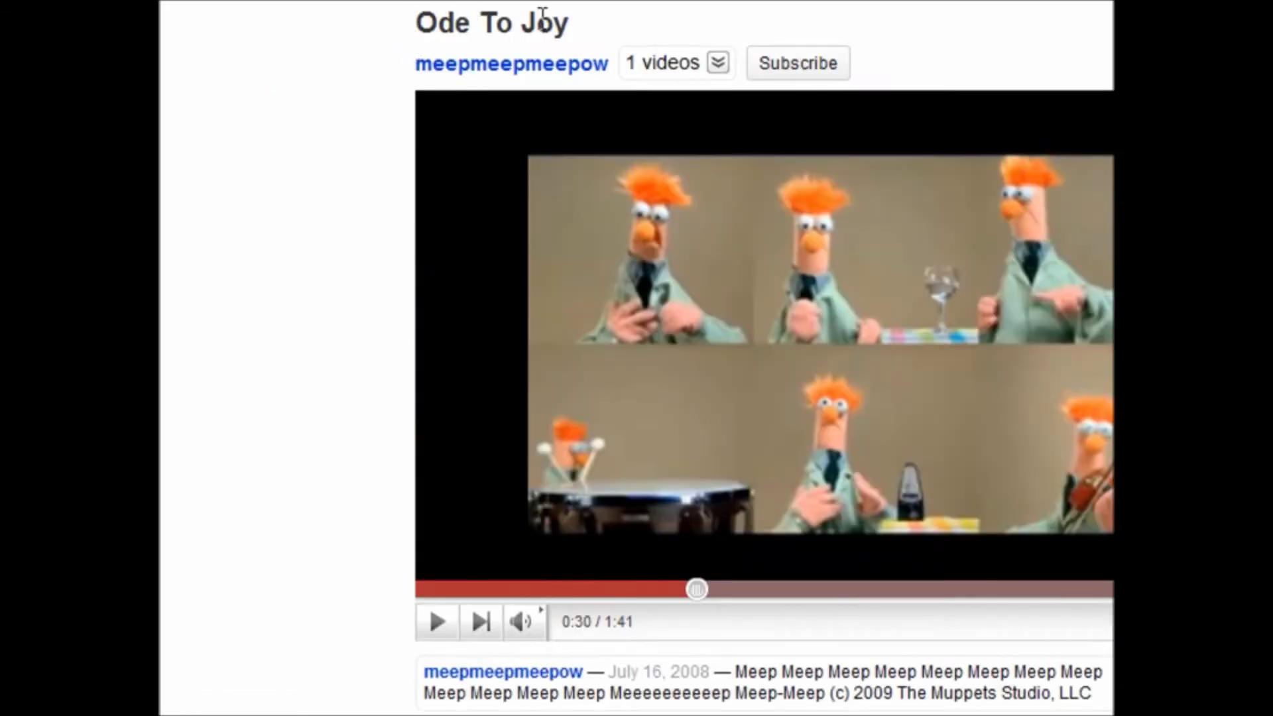
{"action": "scroll", "coordinate": [260, 301], "scroll_direction": "down", "scroll_amount": 3}
Copy the Ode To Joy video's share URL and return to the WordPress editor
{"action": "left_click", "coordinate": [849, 655]}
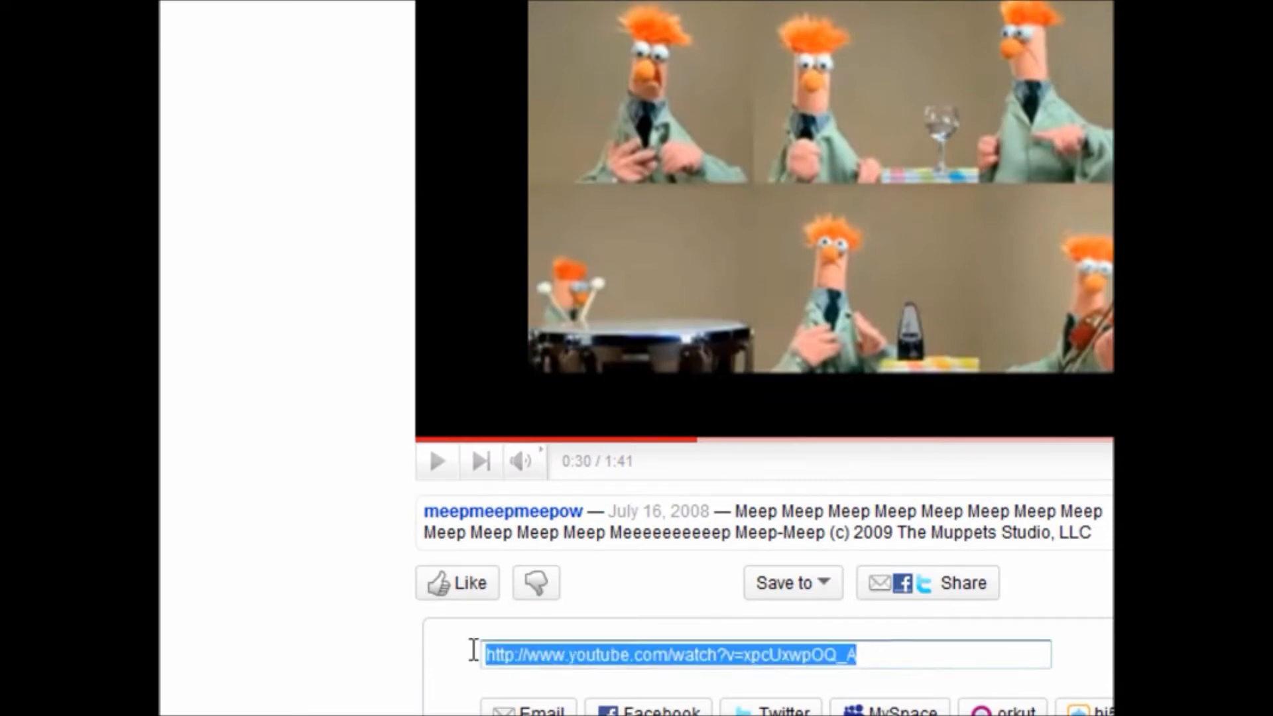
{"action": "key", "text": "ctrl+c"}
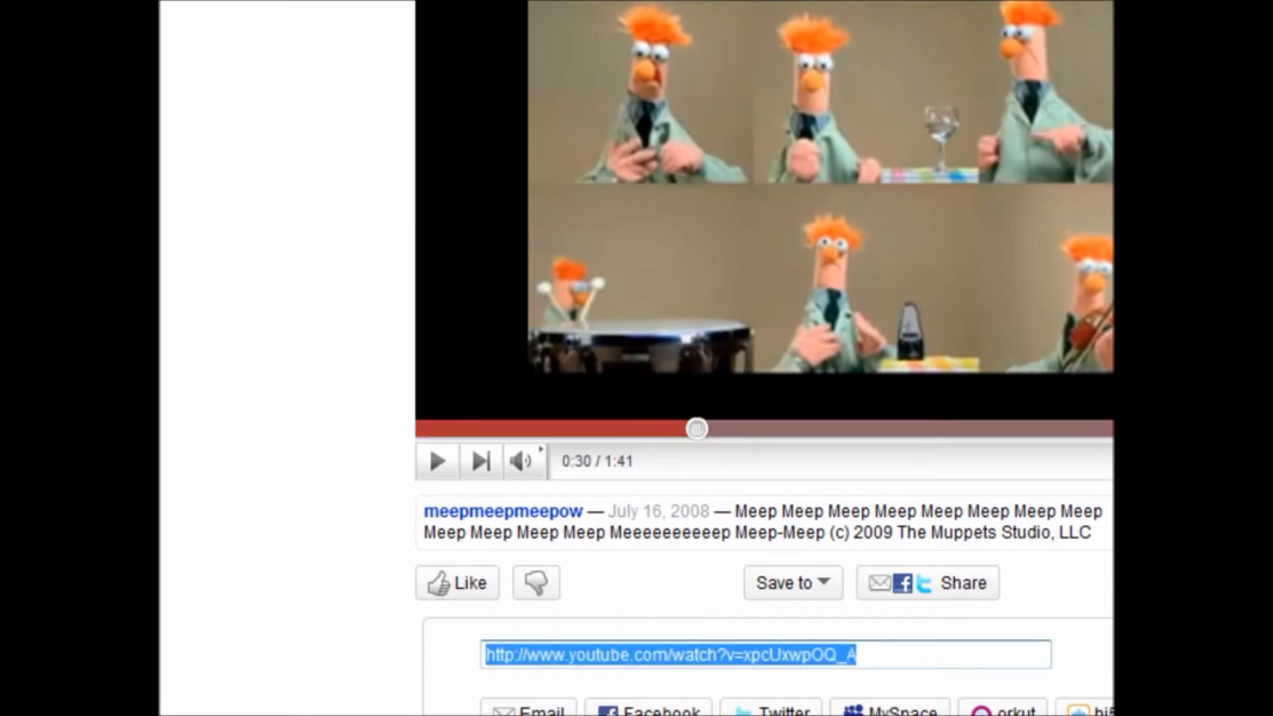
{"action": "key", "text": "alt+Tab"}
Paste the YouTube link into the Sample Video post body and view the published post
{"action": "left_click", "coordinate": [664, 371]}
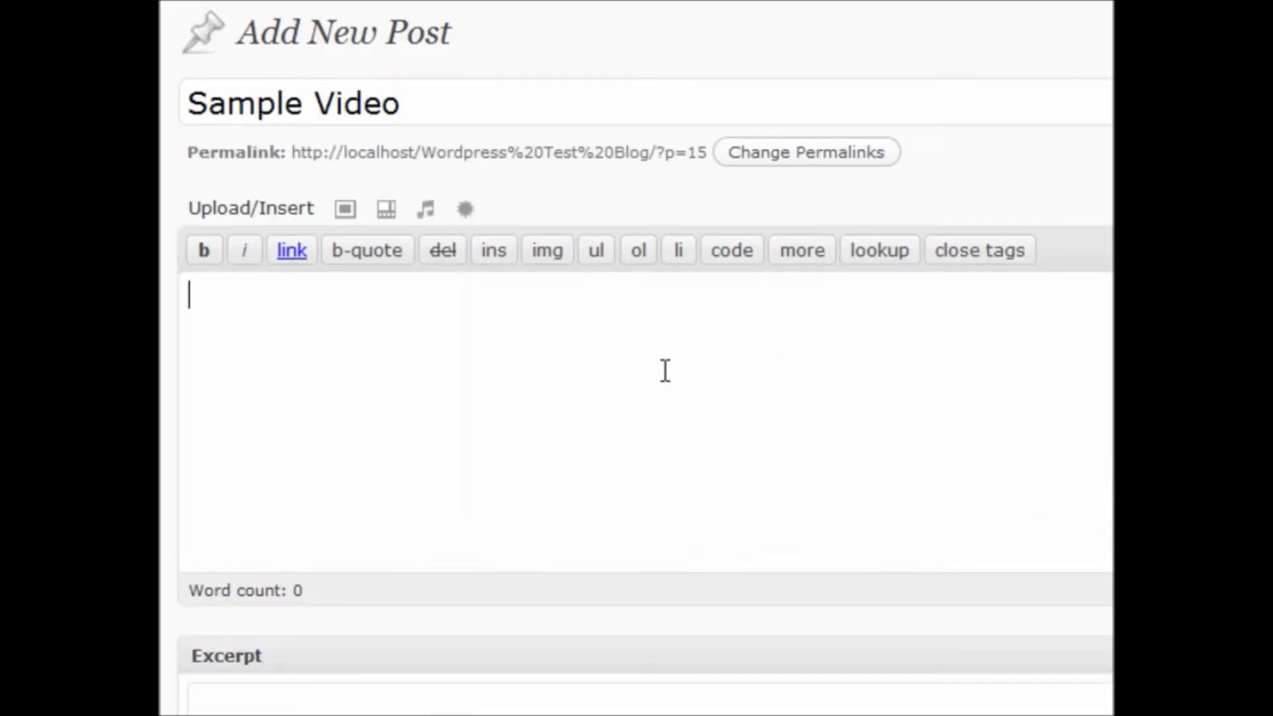
{"action": "key", "text": "ctrl+v"}
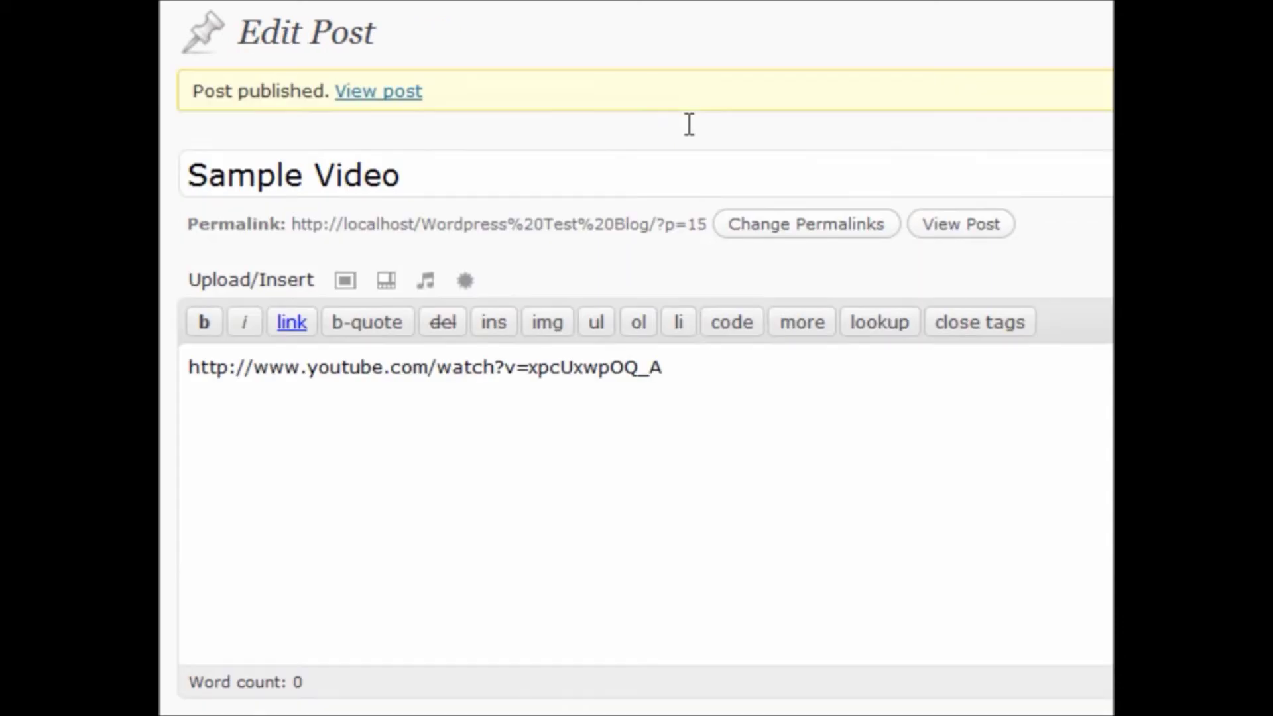
{"action": "left_click", "coordinate": [376, 92]}
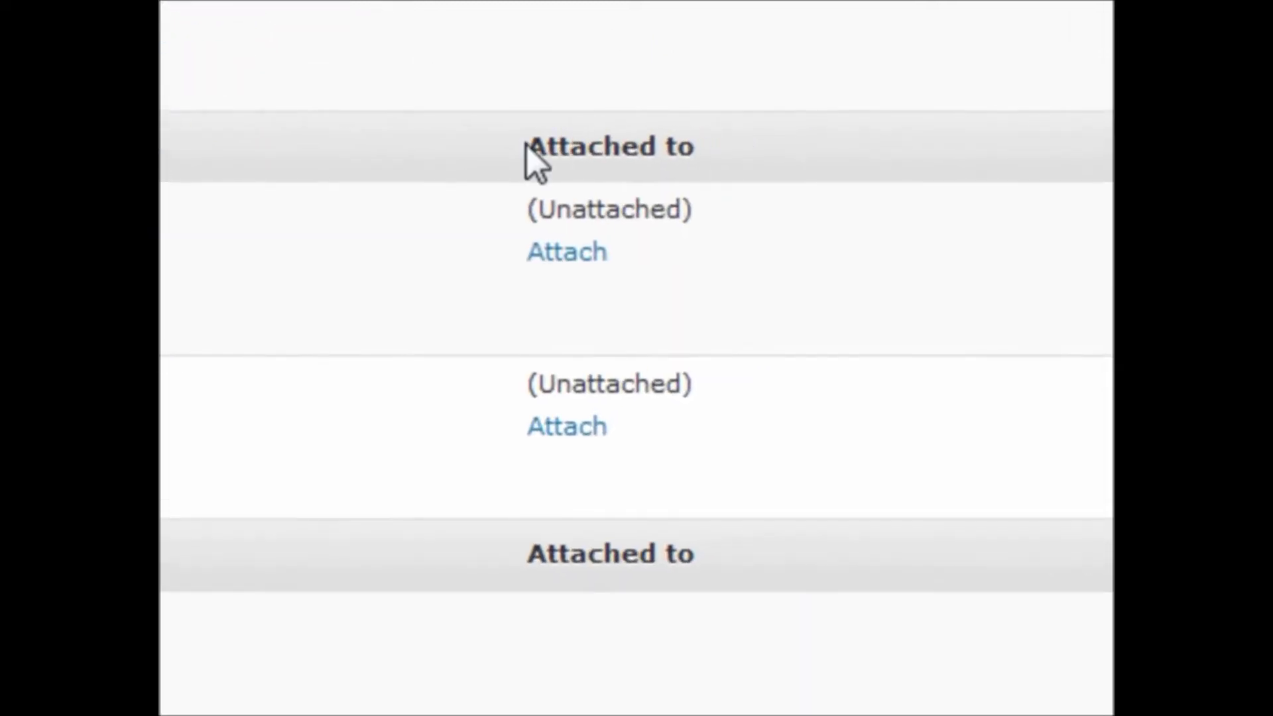
Highlight the Attached to column and a media item's unattached status for emphasis
{"action": "left_click_drag", "start_coordinate": [527, 145], "coordinate": [714, 147]}
{"action": "left_click", "coordinate": [799, 157]}
{"action": "left_click_drag", "start_coordinate": [761, 234], "coordinate": [446, 204]}
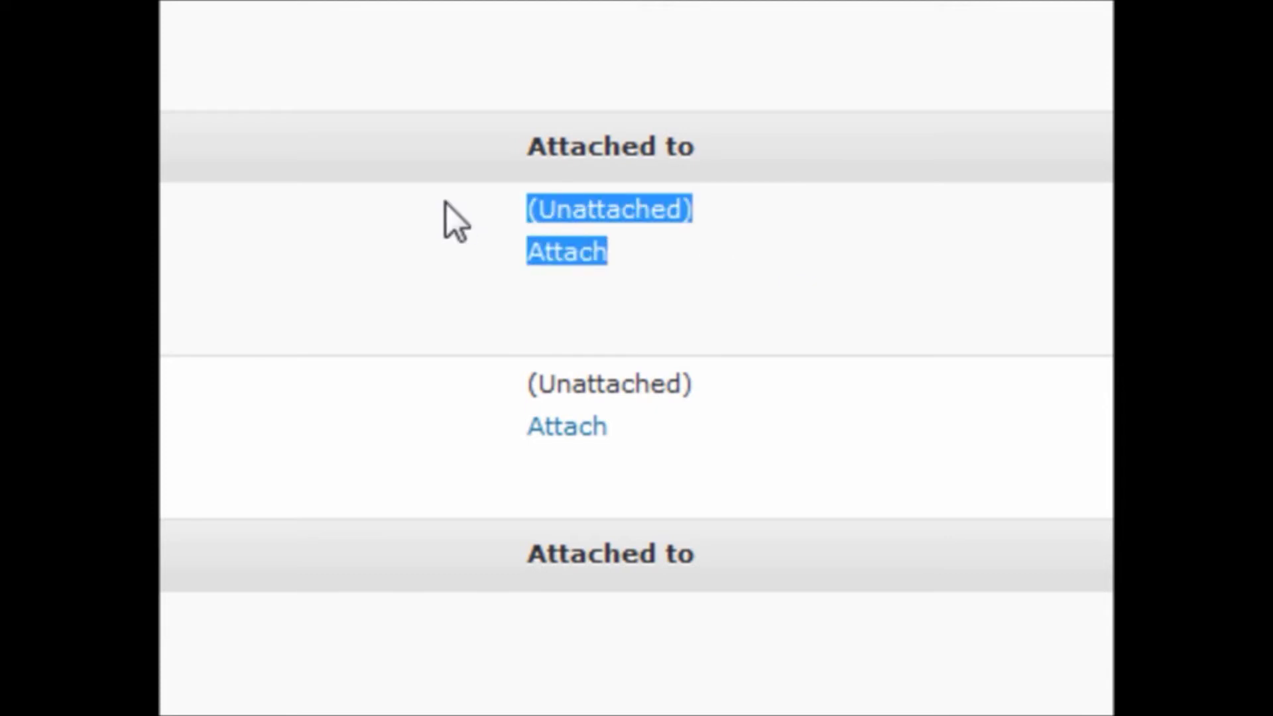
{"action": "left_click", "coordinate": [447, 200]}
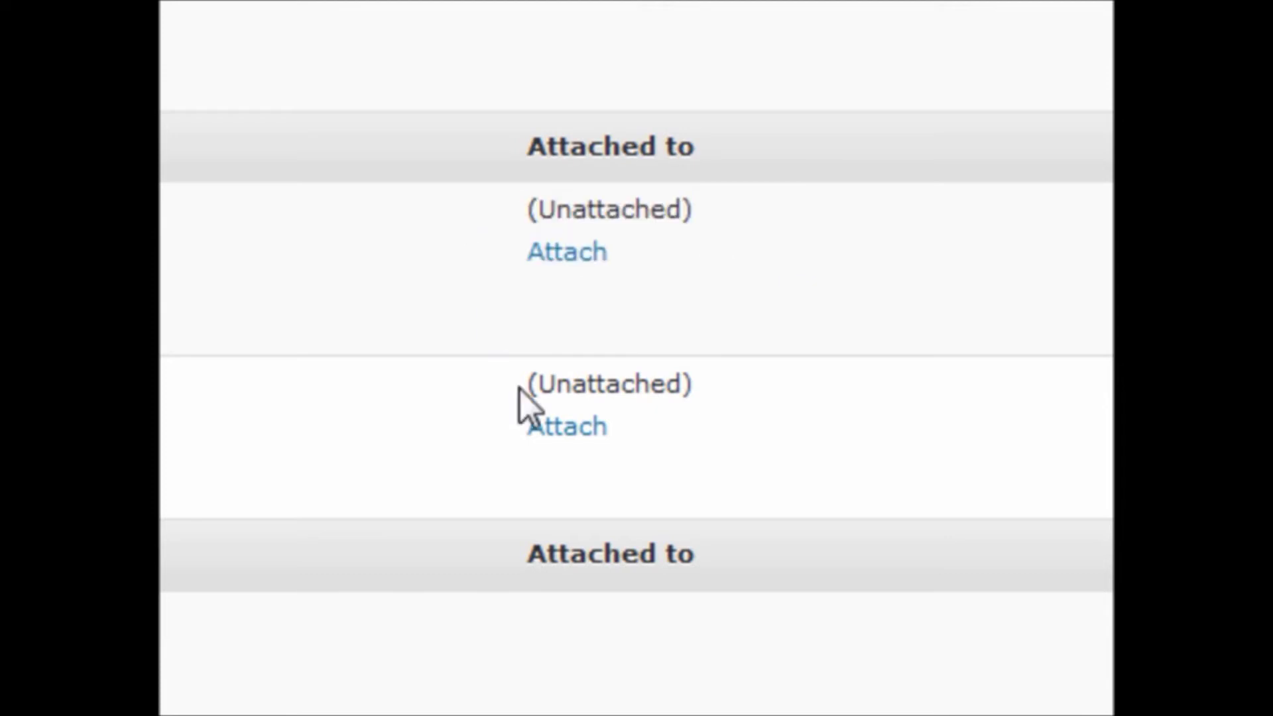
Attach the media item to 'Sample Video', found by searching 'sample', then place the caret after the link
{"action": "left_click", "coordinate": [555, 432]}
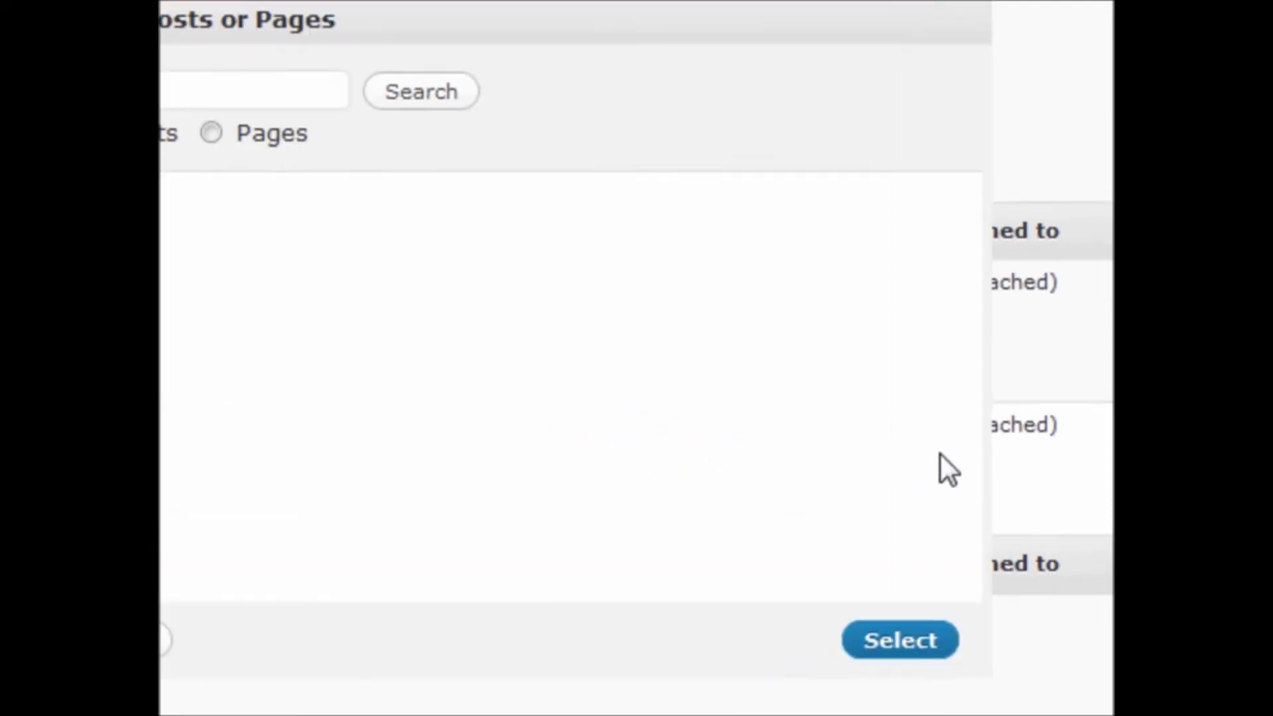
{"action": "double_click", "coordinate": [347, 118]}
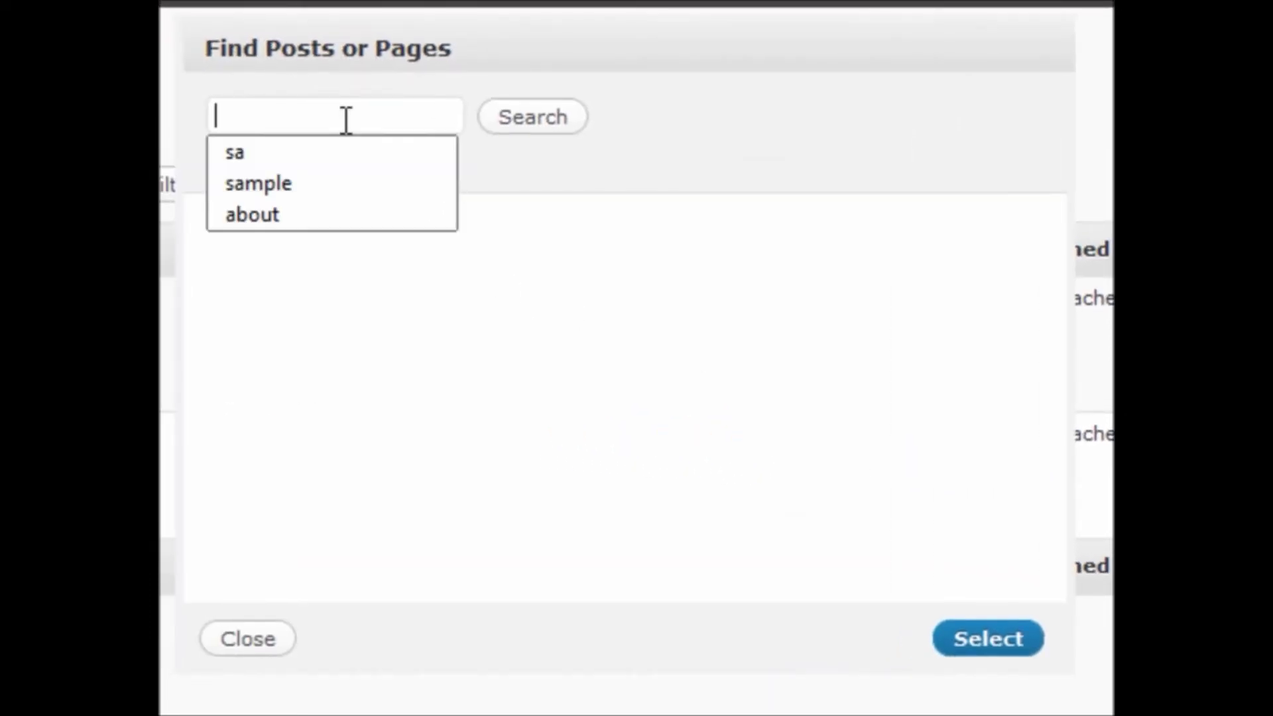
{"action": "key", "text": "Down"}
{"action": "key", "text": "Down"}
{"action": "key", "text": "Return"}
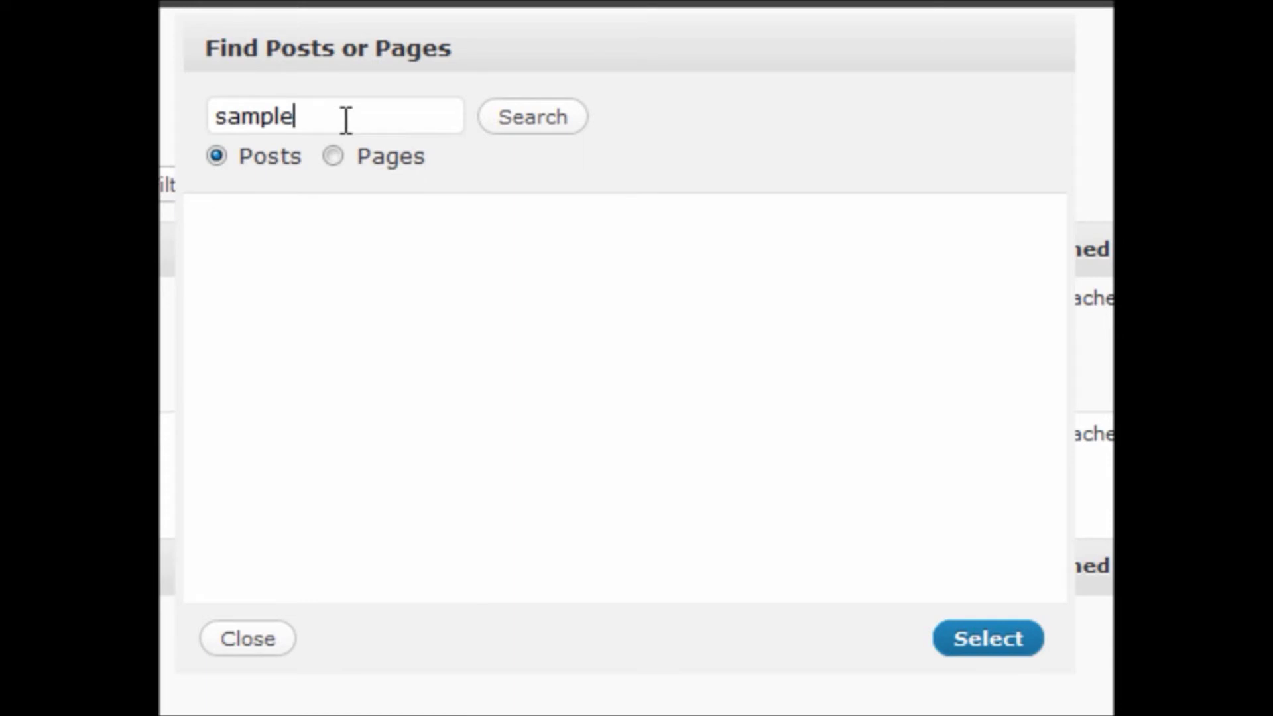
{"action": "left_click", "coordinate": [532, 116]}
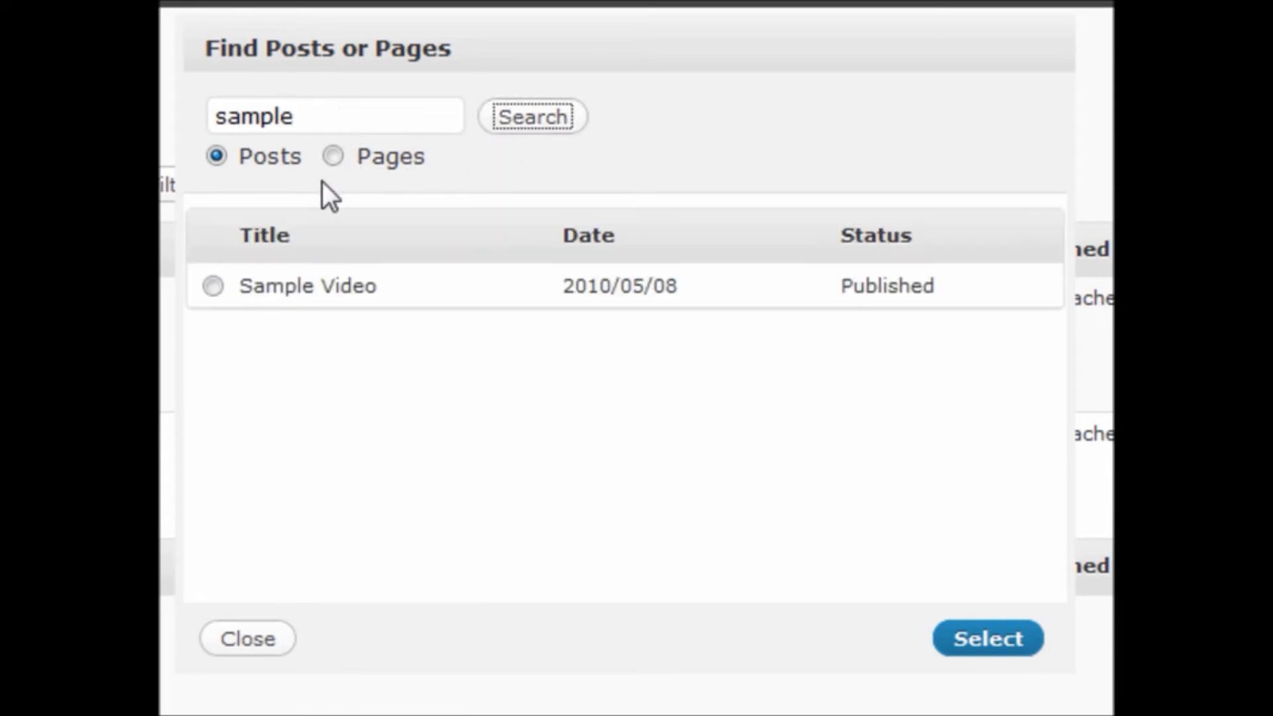
{"action": "left_click", "coordinate": [212, 285]}
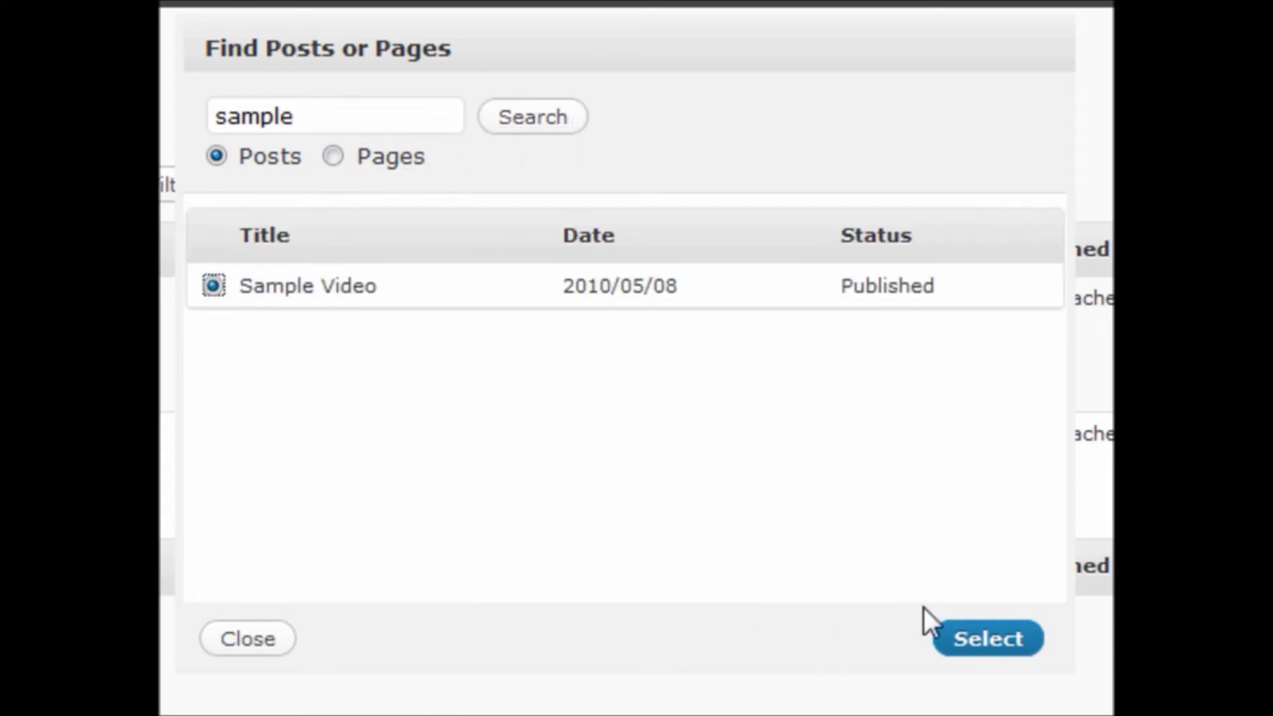
{"action": "left_click", "coordinate": [987, 639]}
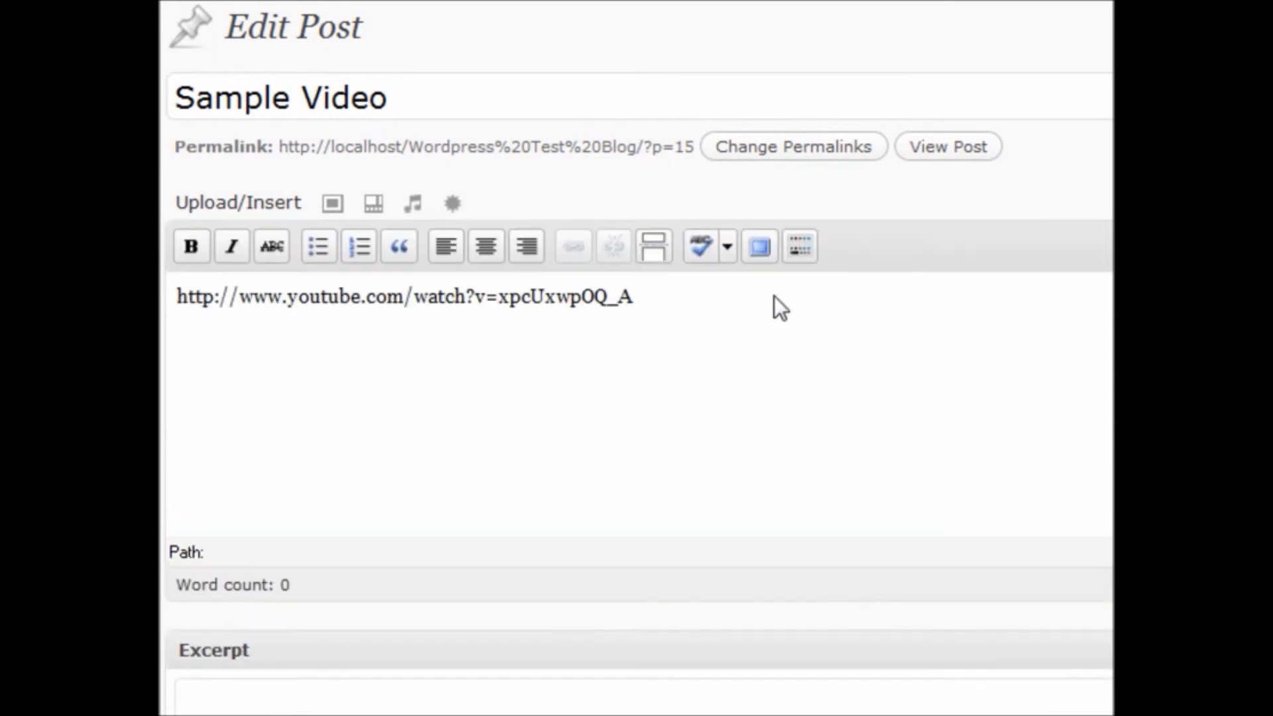
{"action": "left_click", "coordinate": [774, 295]}
Start a new paragraph below the YouTube link
{"action": "key", "text": "Return"}
{"action": "key", "text": "Return"}
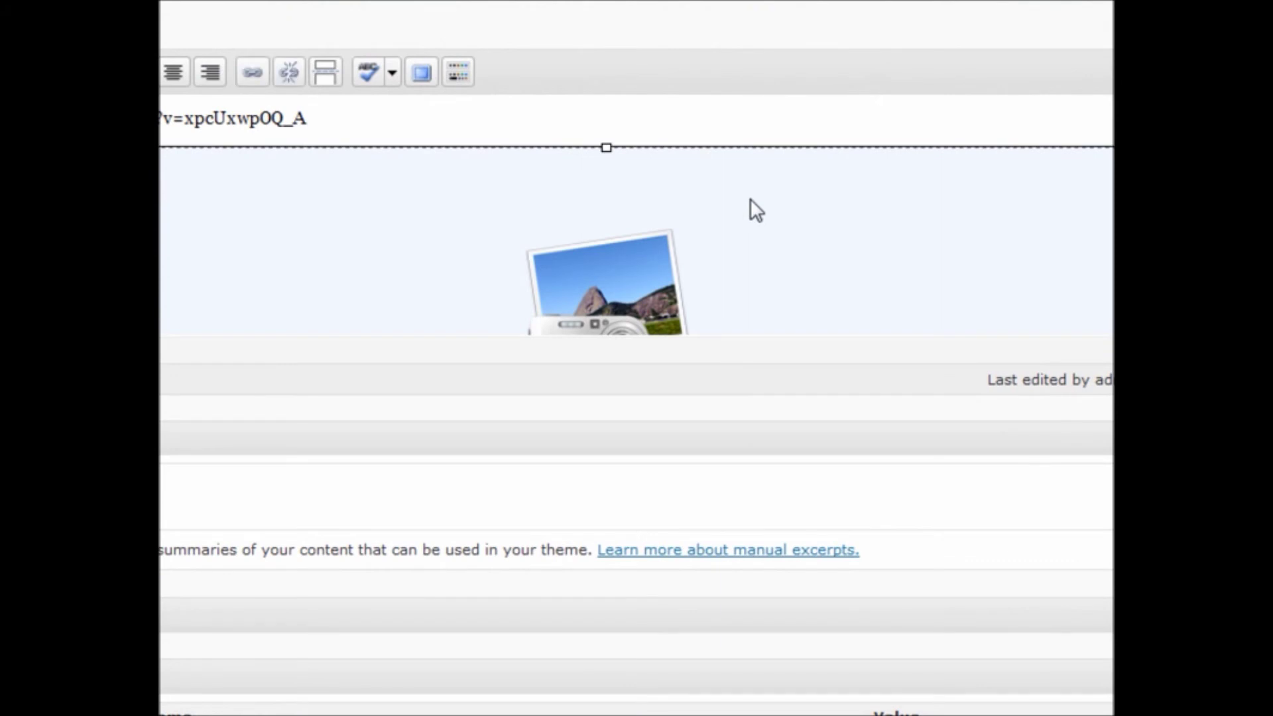
{"action": "scroll", "coordinate": [867, 237], "scroll_direction": "down", "scroll_amount": 2}
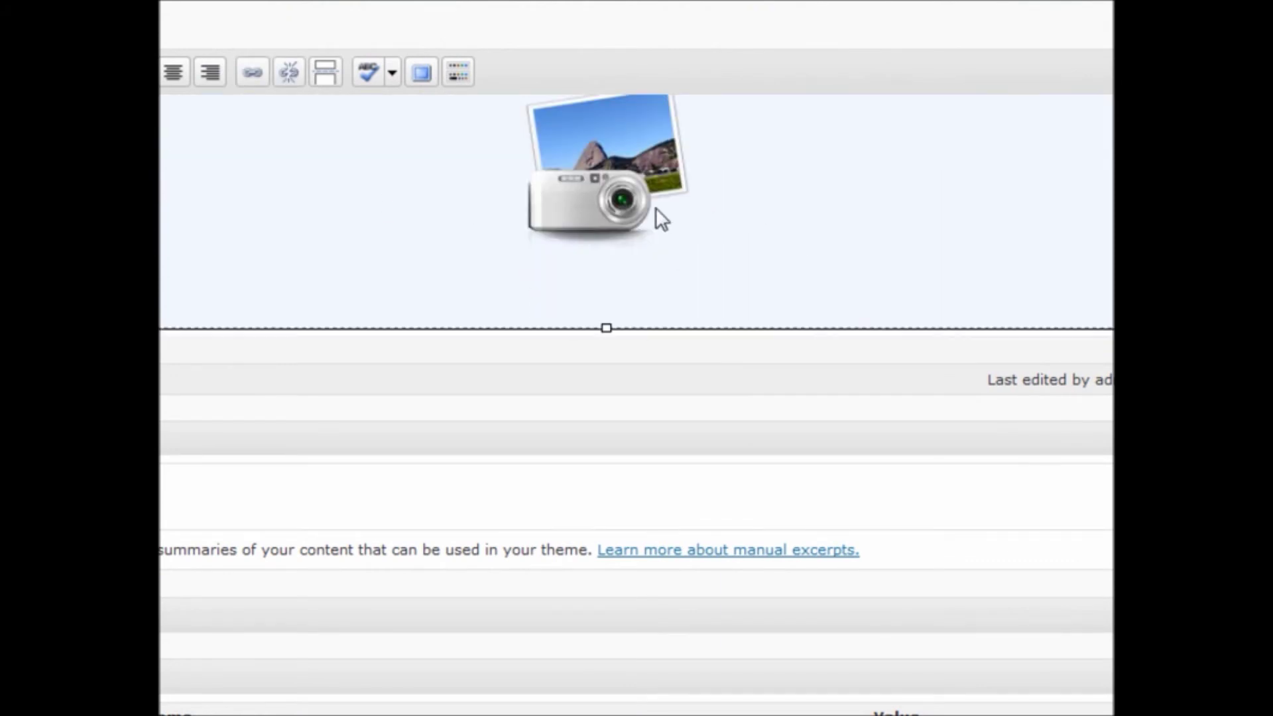
{"action": "scroll", "coordinate": [306, 232], "scroll_direction": "up", "scroll_amount": 2}
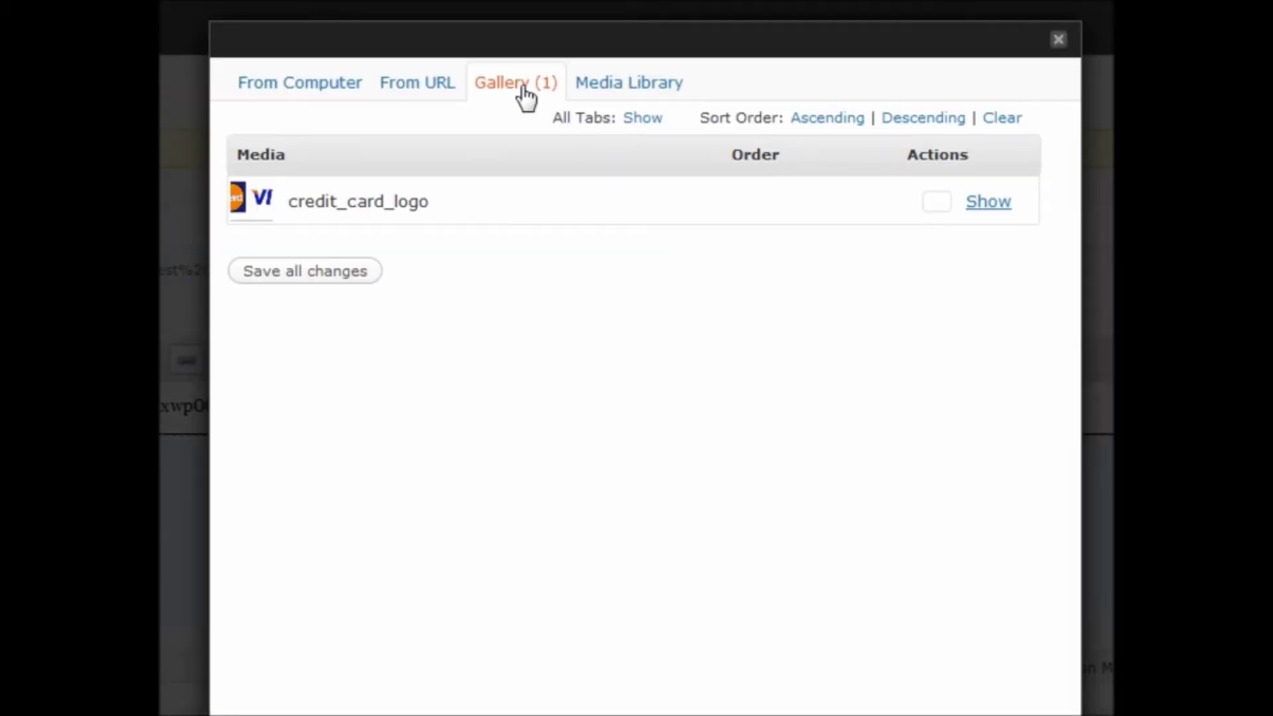
{"action": "left_click", "coordinate": [987, 201]}
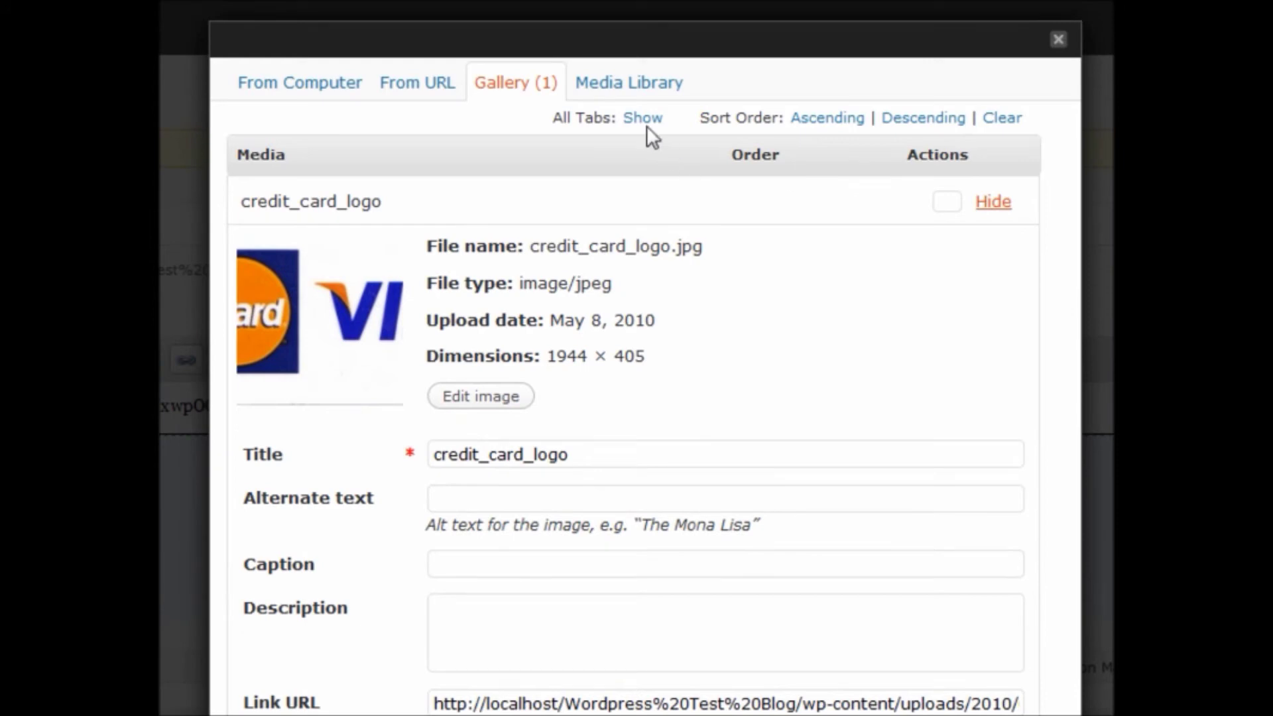
{"action": "left_click", "coordinate": [993, 202]}
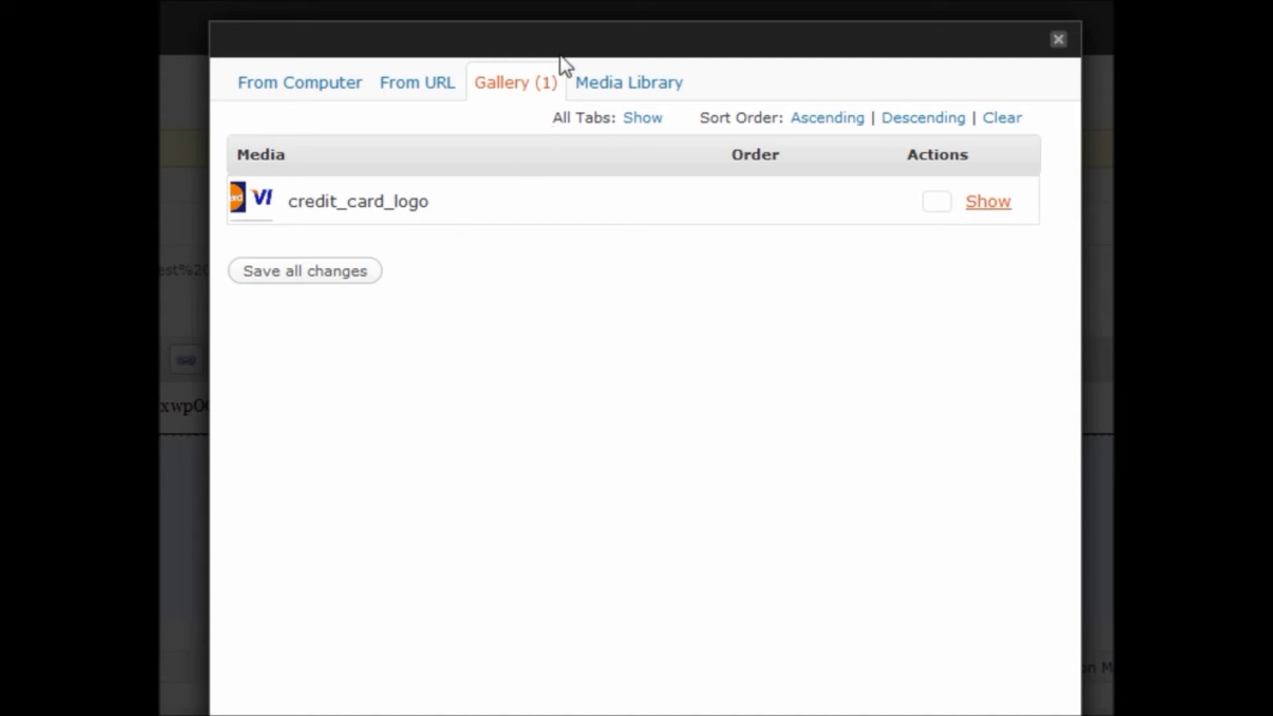
Close the media window and add 'This is bold text.' in bold above the YouTube link
{"action": "left_click", "coordinate": [1062, 42]}
{"action": "left_click", "coordinate": [821, 337]}
{"action": "key", "text": "Return"}
{"action": "key", "text": "Return"}
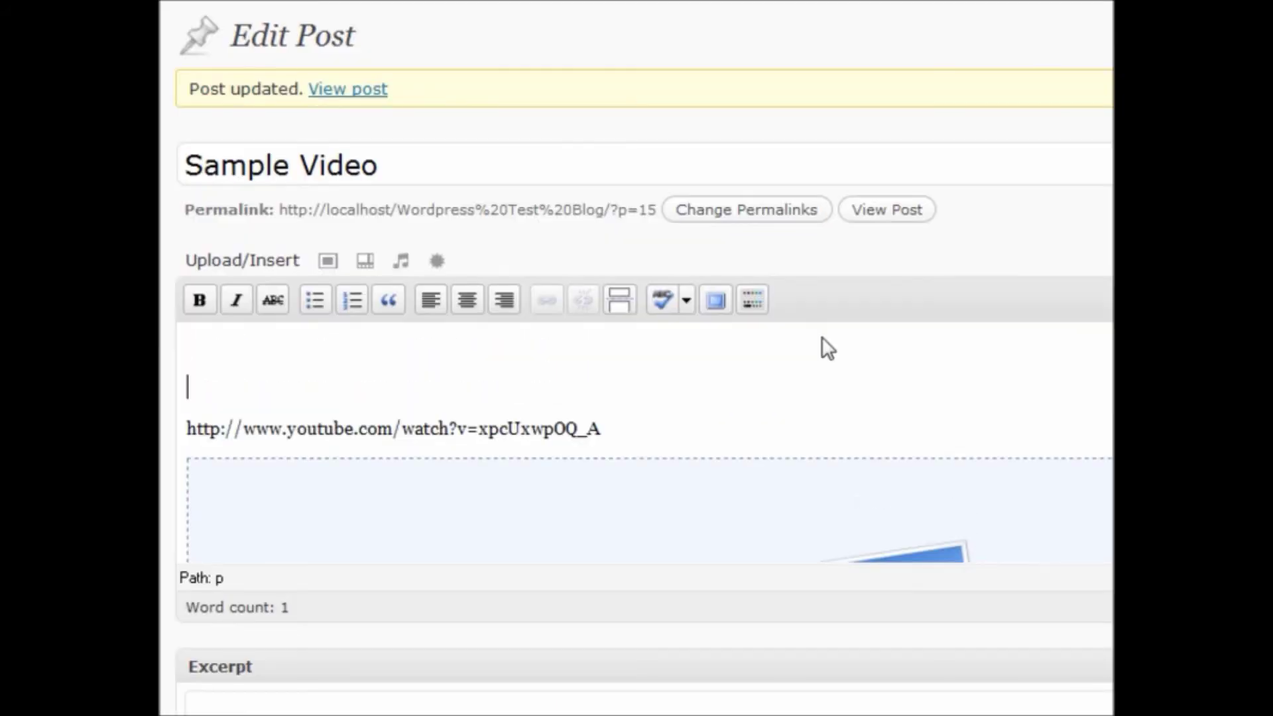
{"action": "key", "text": "Up"}
{"action": "key", "text": "Up"}
{"action": "type", "text": "This is "}
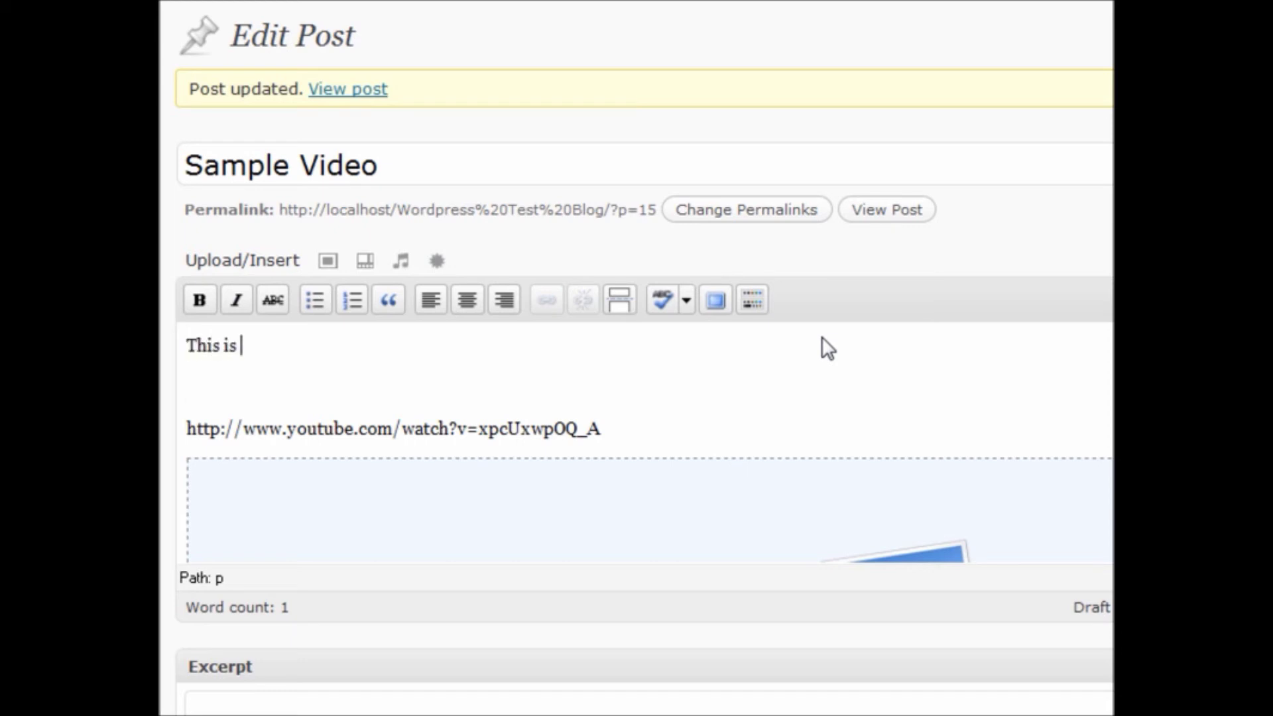
{"action": "type", "text": "bold text."}
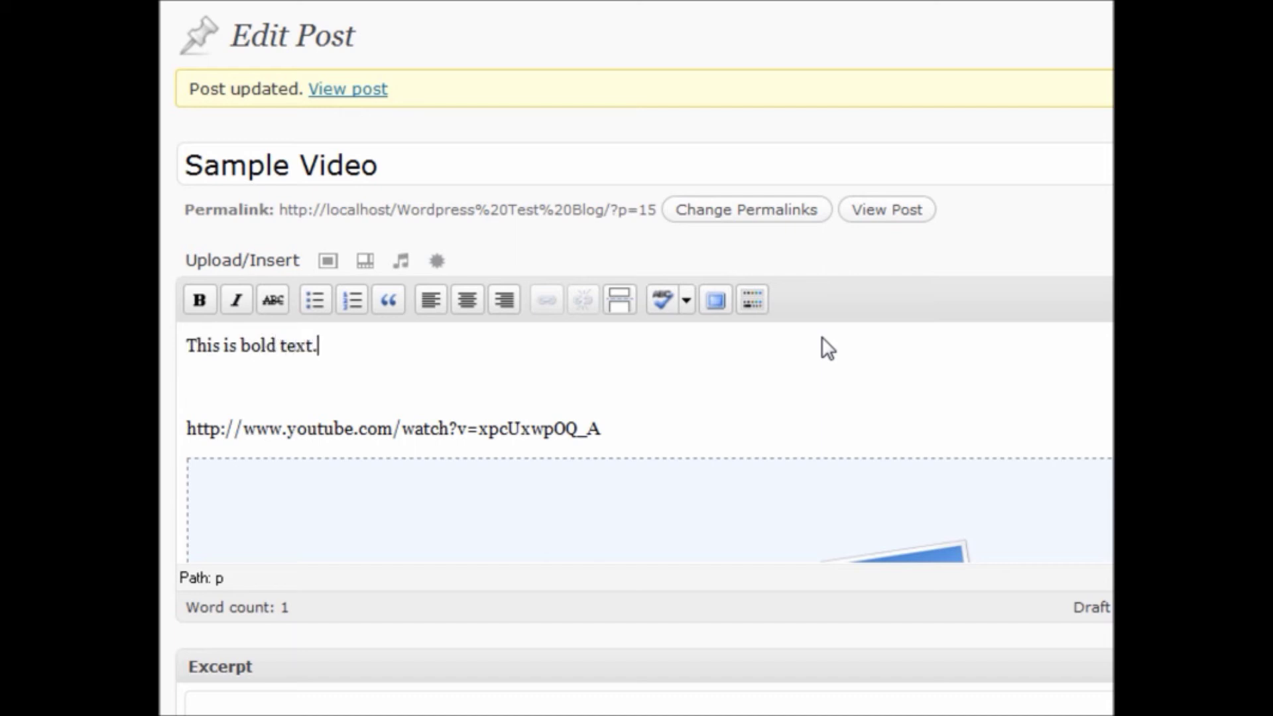
{"action": "key", "text": "shift+Home"}
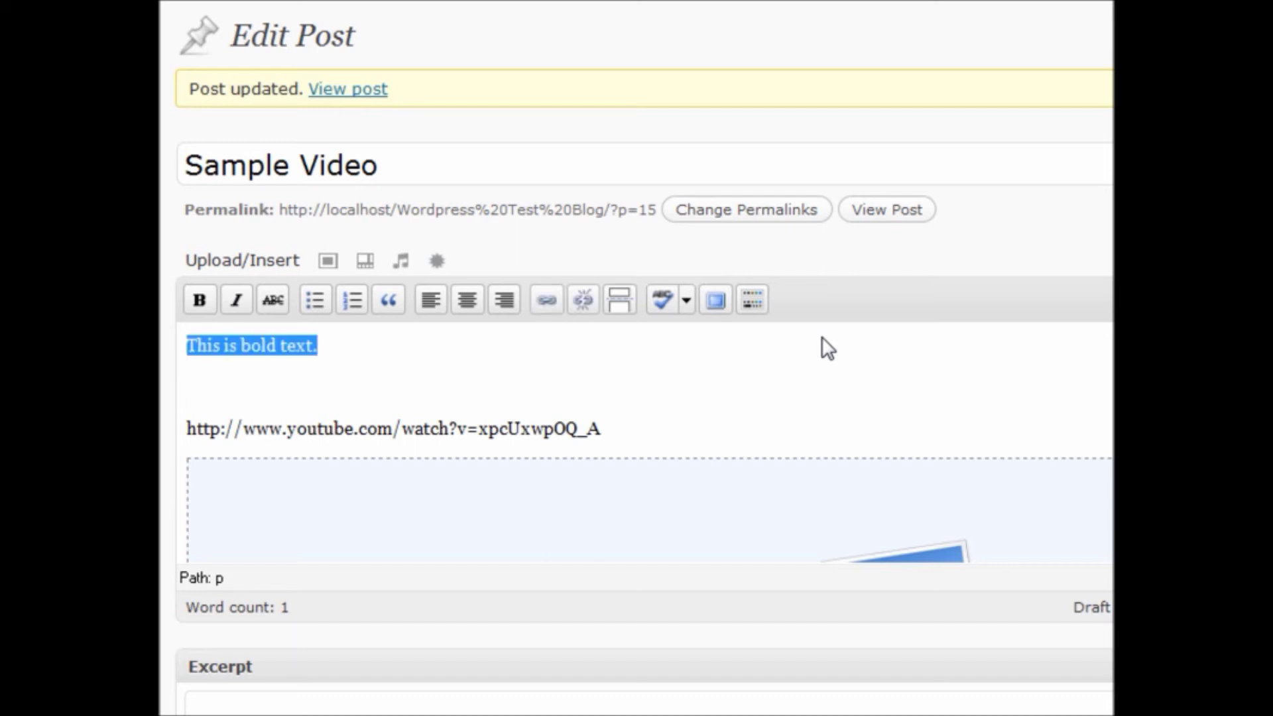
{"action": "key", "text": "ctrl+b"}
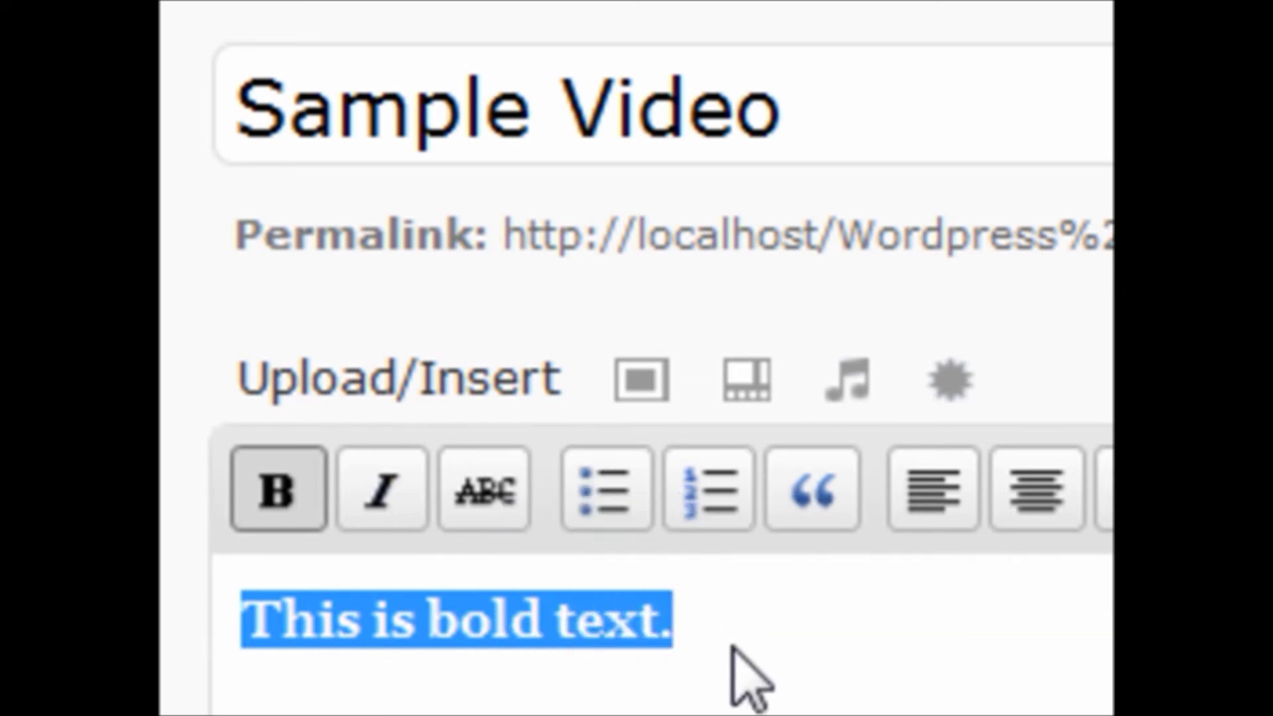
{"action": "left_click", "coordinate": [686, 636]}
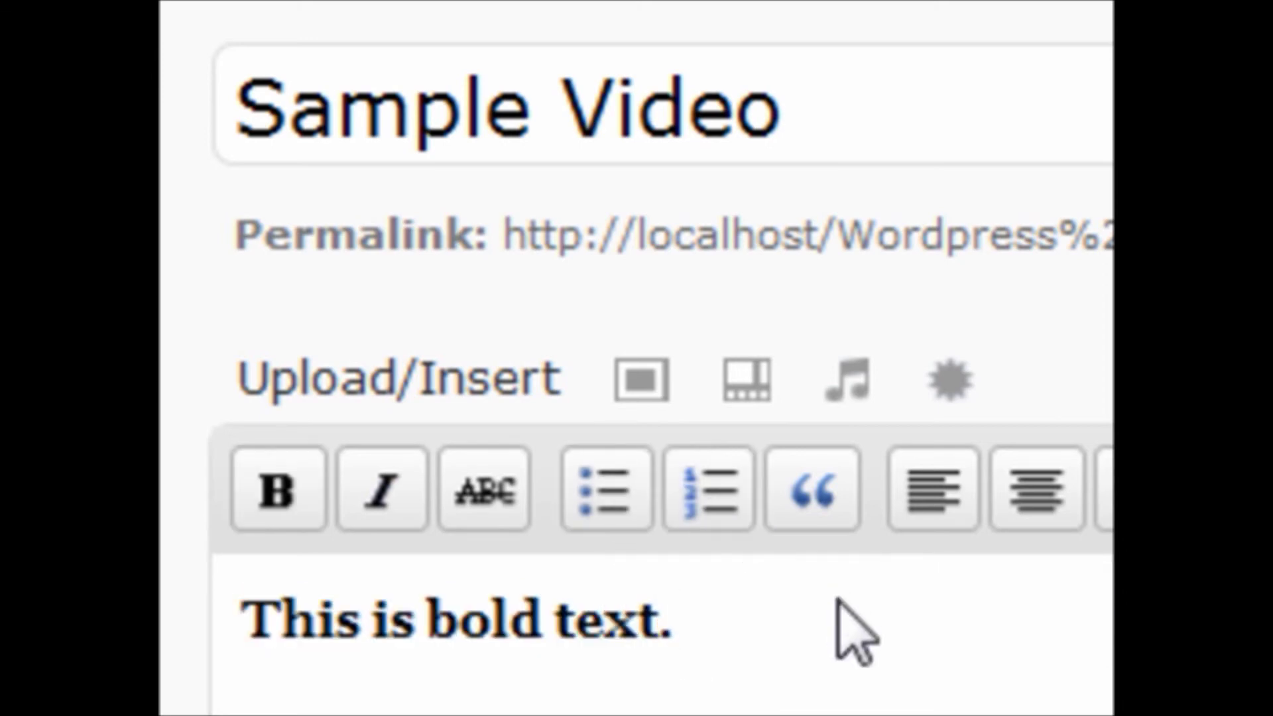
Turn bold off for 'This is bold text.' with the B button, then reselect the line
{"action": "key", "text": "ctrl+a"}
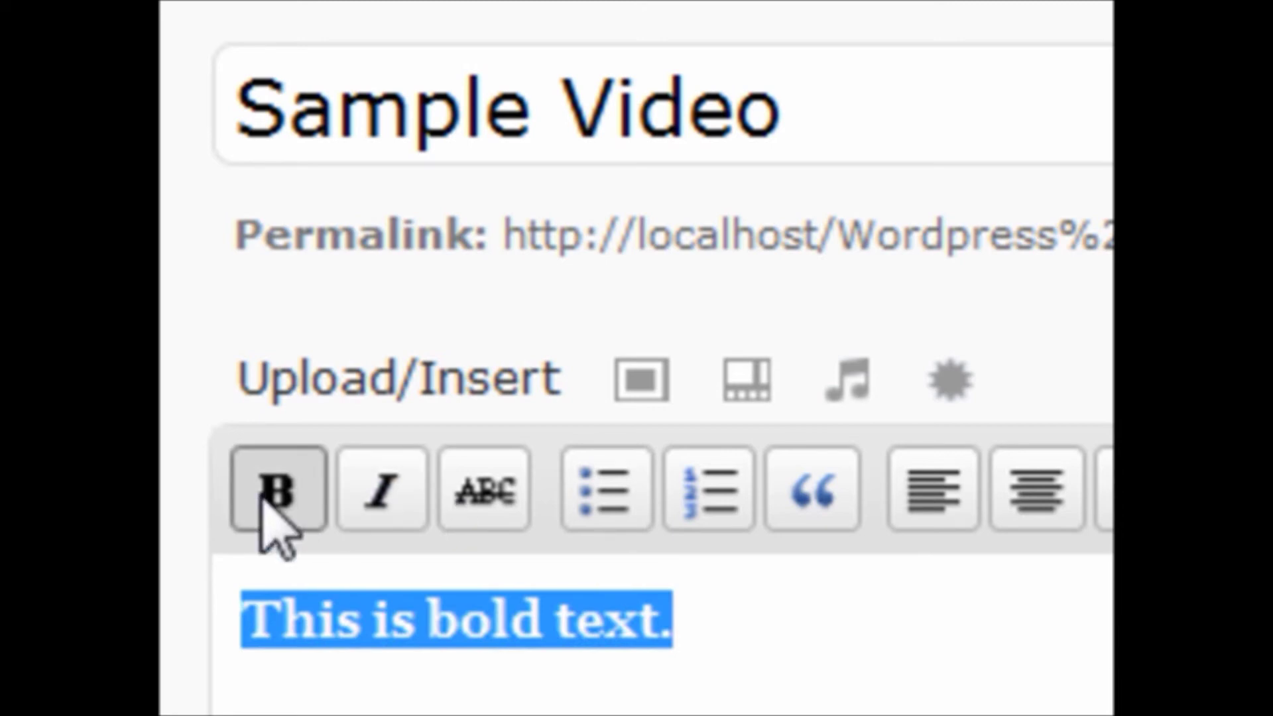
{"action": "left_click", "coordinate": [277, 490]}
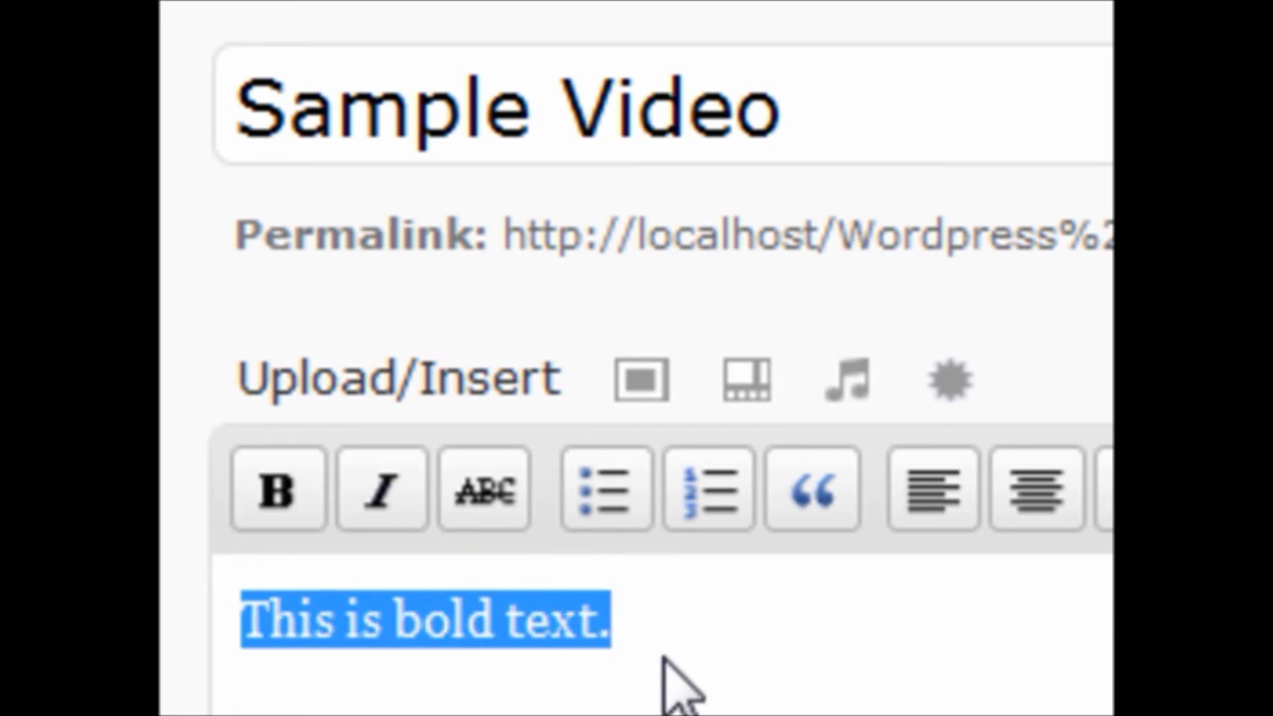
{"action": "left_click", "coordinate": [795, 646]}
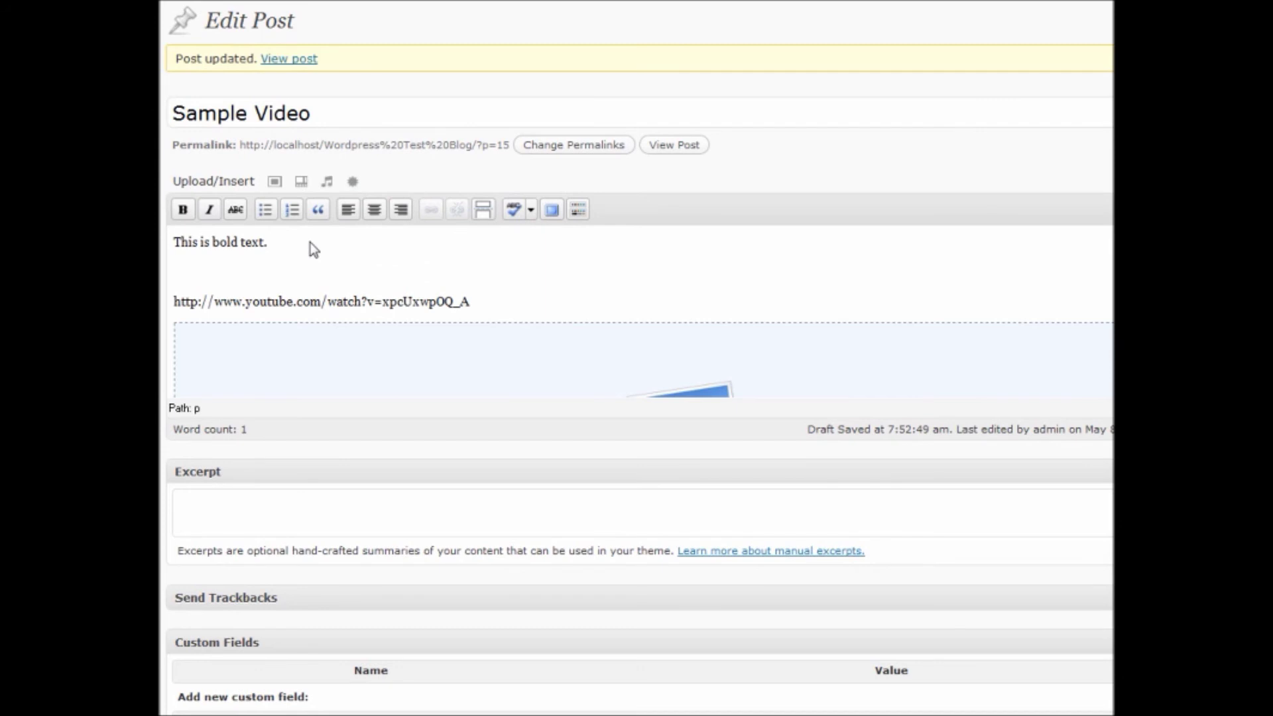
{"action": "key", "text": "shift+Home"}
{"action": "left_click", "coordinate": [329, 262]}
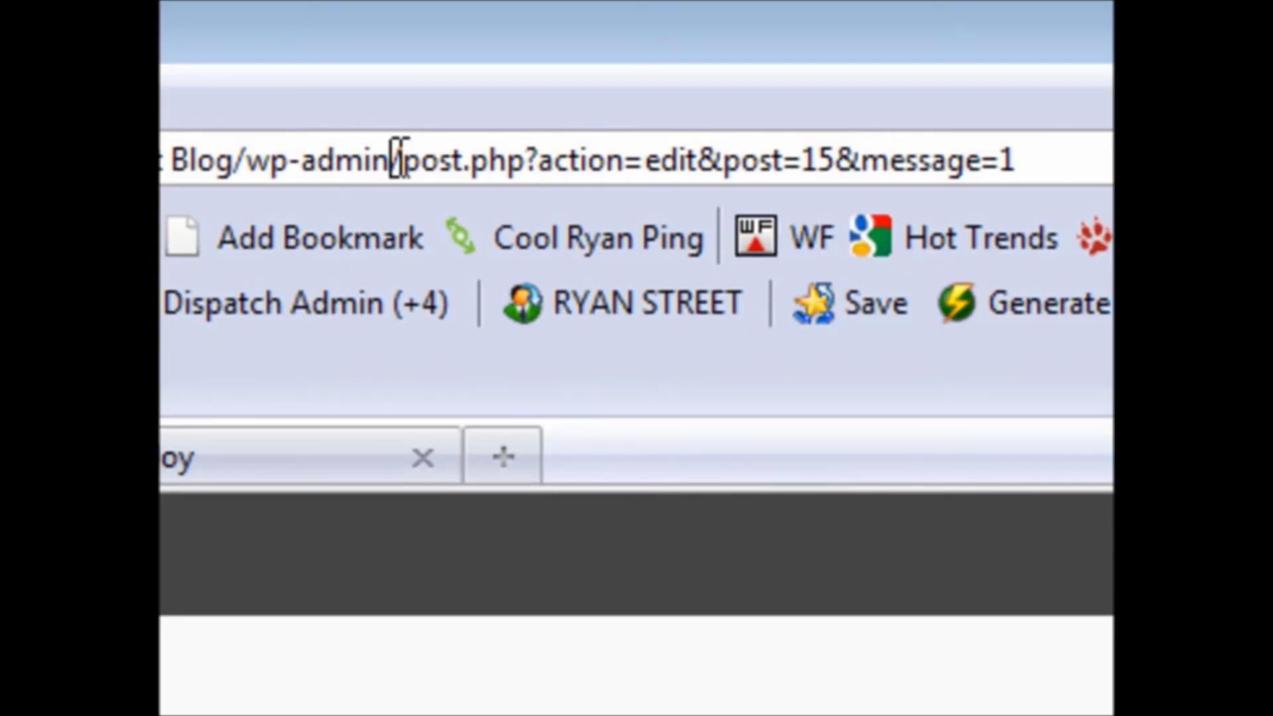
Replace the address after wp-admin with /options.php and load that page
{"action": "left_click_drag", "start_coordinate": [393, 159], "coordinate": [1014, 160]}
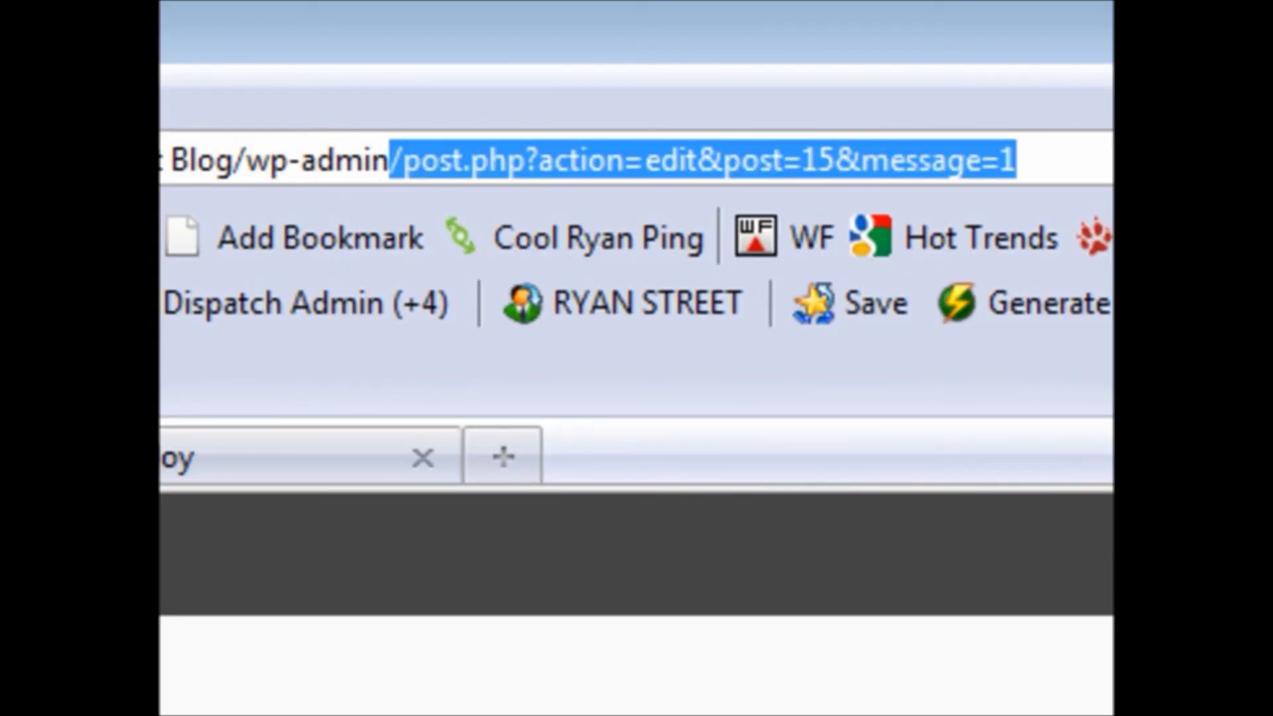
{"action": "type", "text": "/options.php"}
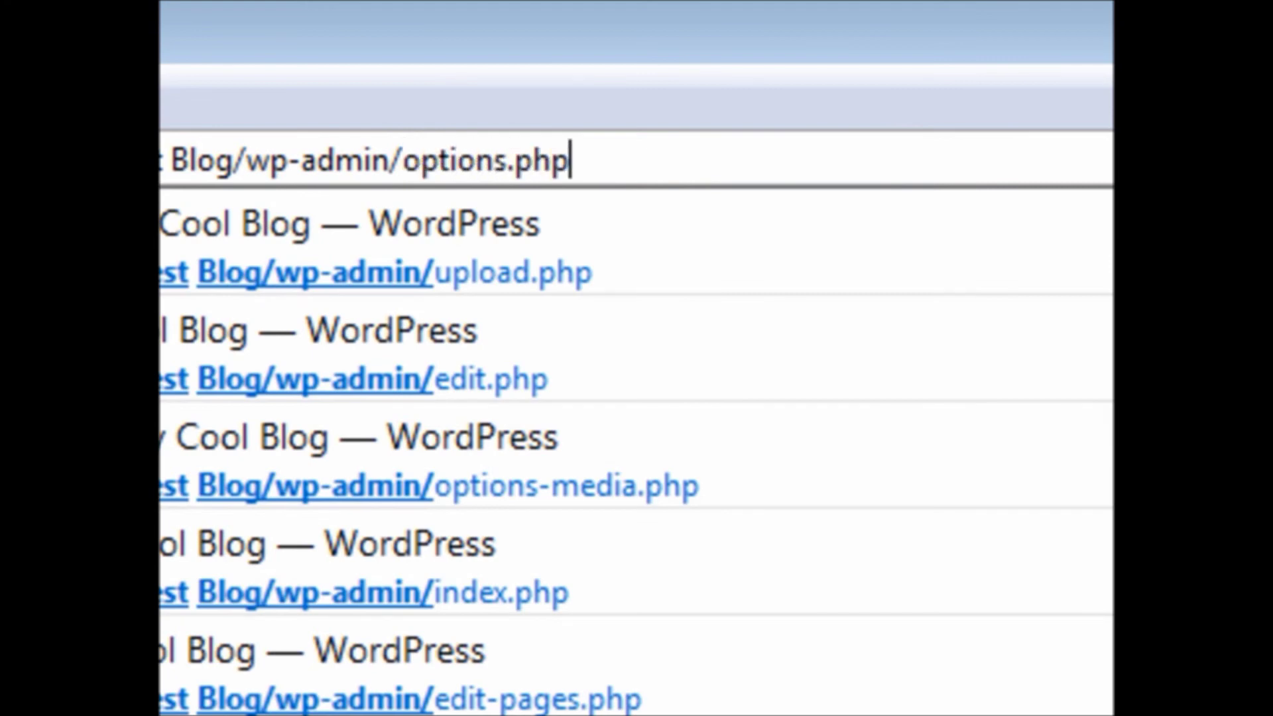
{"action": "key", "text": "Return"}
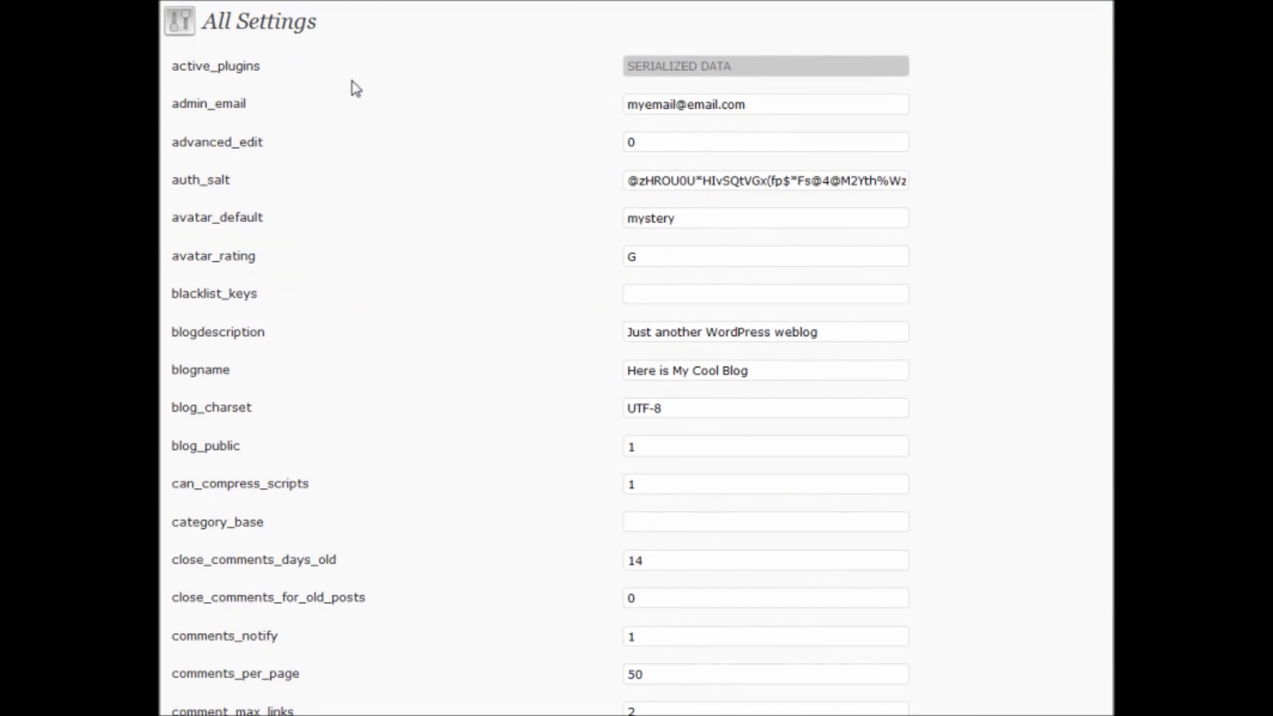
{"action": "scroll", "coordinate": [352, 90], "scroll_direction": "down", "scroll_amount": 1}
{"action": "scroll", "coordinate": [352, 90], "scroll_direction": "down", "scroll_amount": 2}
{"action": "scroll", "coordinate": [352, 91], "scroll_direction": "down", "scroll_amount": 1}
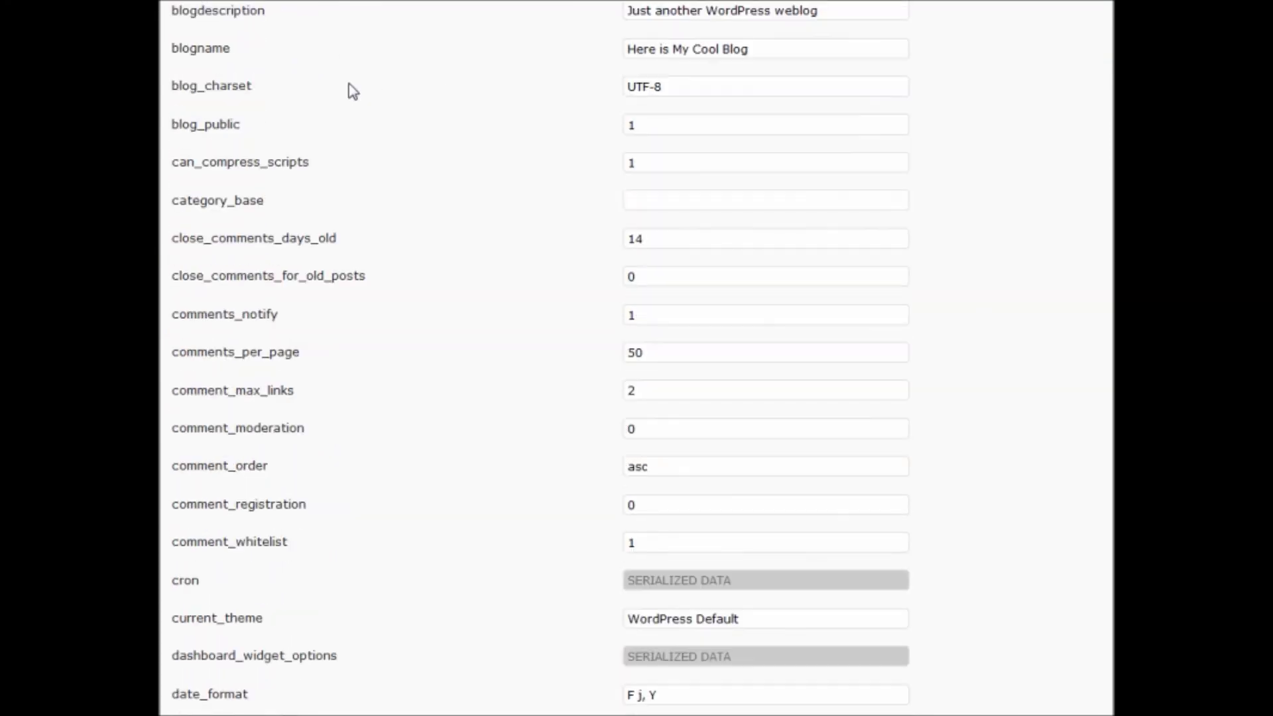
{"action": "scroll", "coordinate": [352, 90], "scroll_direction": "down", "scroll_amount": 2}
{"action": "scroll", "coordinate": [352, 91], "scroll_direction": "down", "scroll_amount": 2}
{"action": "scroll", "coordinate": [352, 90], "scroll_direction": "down", "scroll_amount": 3}
{"action": "scroll", "coordinate": [353, 91], "scroll_direction": "down", "scroll_amount": 2}
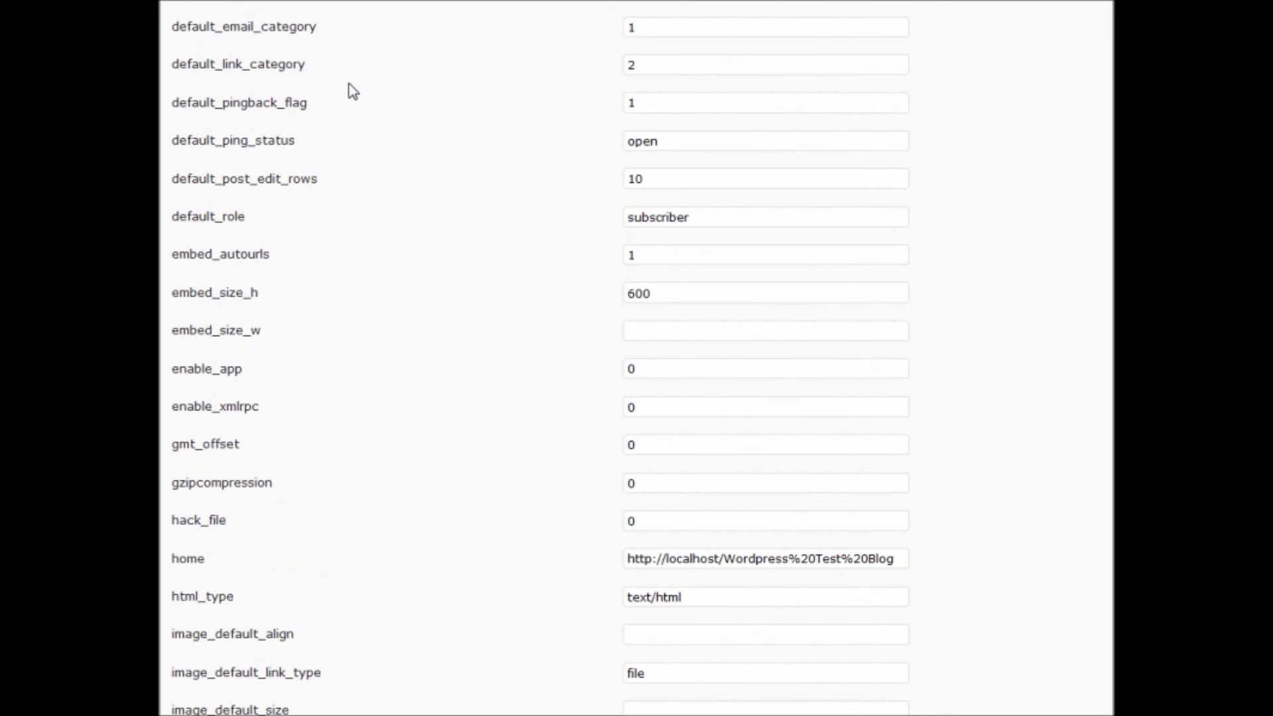
{"action": "scroll", "coordinate": [352, 91], "scroll_direction": "down", "scroll_amount": 2}
{"action": "scroll", "coordinate": [352, 90], "scroll_direction": "down", "scroll_amount": 2}
{"action": "scroll", "coordinate": [348, 54], "scroll_direction": "up", "scroll_amount": 3}
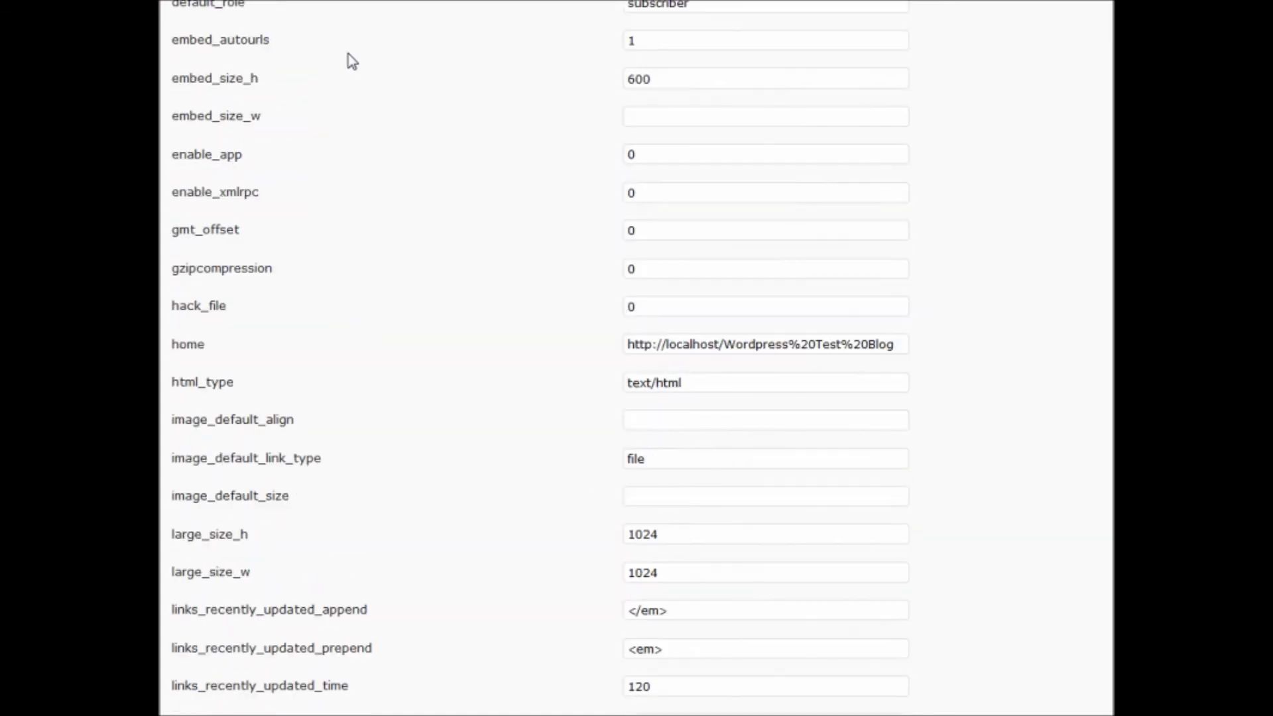
{"action": "scroll", "coordinate": [347, 54], "scroll_direction": "down", "scroll_amount": 5}
{"action": "scroll", "coordinate": [349, 54], "scroll_direction": "down", "scroll_amount": 3}
{"action": "scroll", "coordinate": [348, 54], "scroll_direction": "down", "scroll_amount": 2}
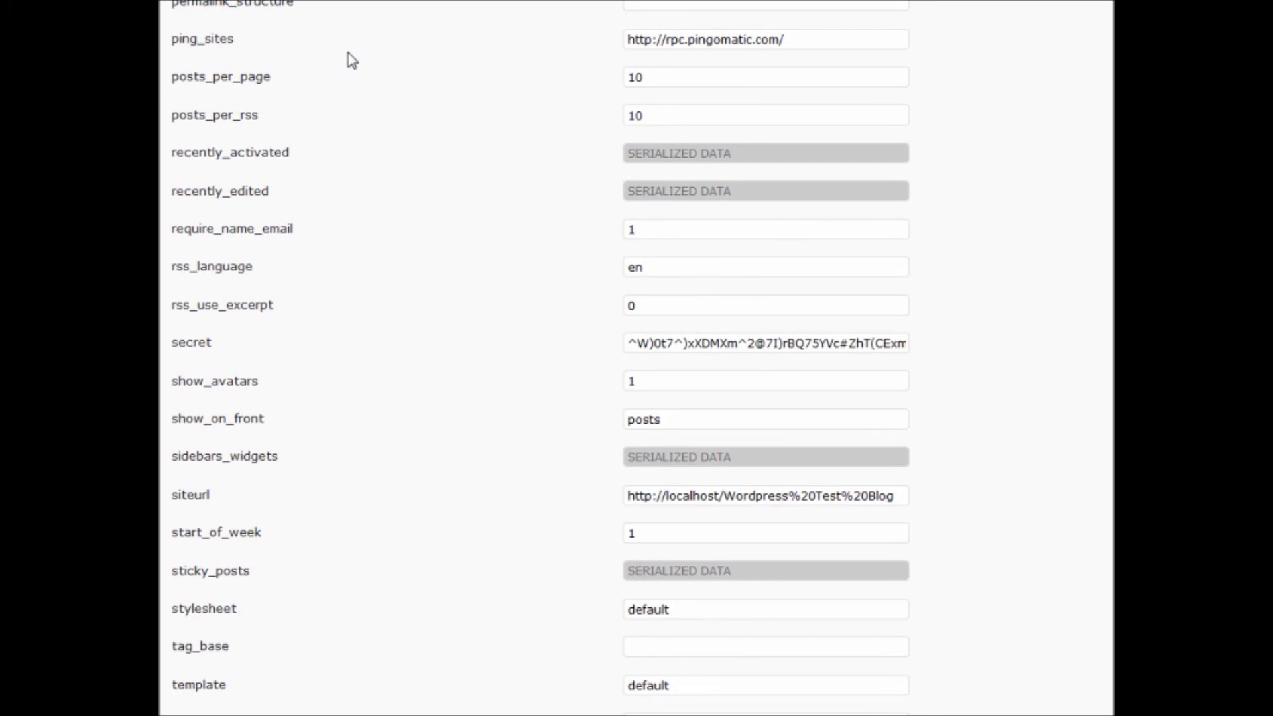
{"action": "scroll", "coordinate": [297, 240], "scroll_direction": "down", "scroll_amount": 5}
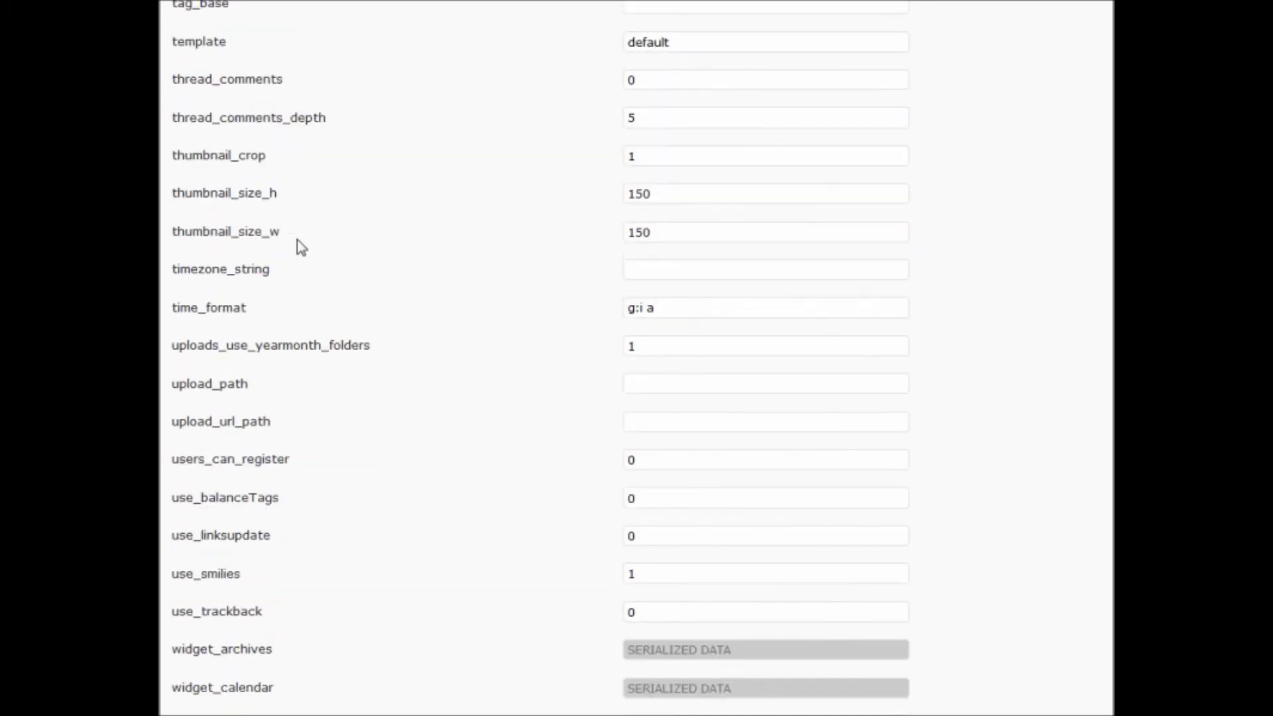
{"action": "scroll", "coordinate": [298, 240], "scroll_direction": "down", "scroll_amount": 5}
{"action": "scroll", "coordinate": [297, 240], "scroll_direction": "down", "scroll_amount": 5}
{"action": "scroll", "coordinate": [297, 240], "scroll_direction": "down", "scroll_amount": 5}
{"action": "scroll", "coordinate": [301, 247], "scroll_direction": "down", "scroll_amount": 5}
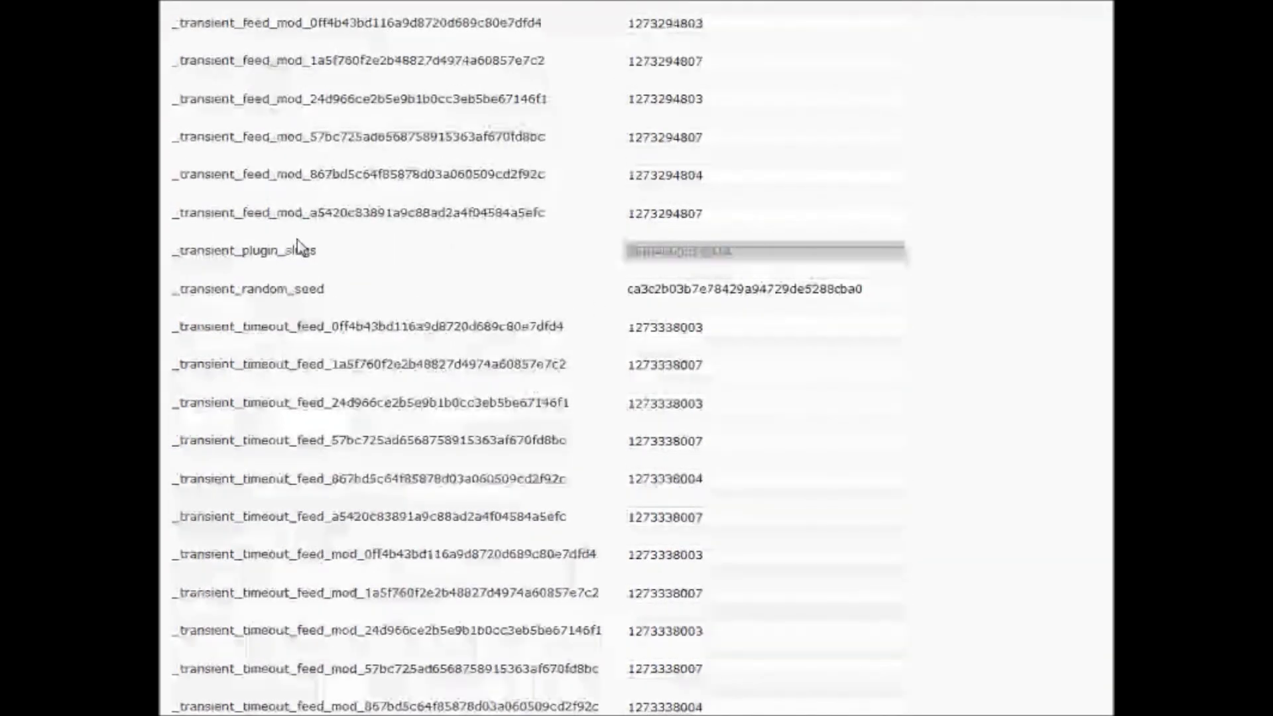
{"action": "scroll", "coordinate": [301, 247], "scroll_direction": "down", "scroll_amount": 3}
{"action": "scroll", "coordinate": [300, 246], "scroll_direction": "up", "scroll_amount": 3}
{"action": "scroll", "coordinate": [300, 248], "scroll_direction": "up", "scroll_amount": 10}
{"action": "scroll", "coordinate": [303, 247], "scroll_direction": "up", "scroll_amount": 8}
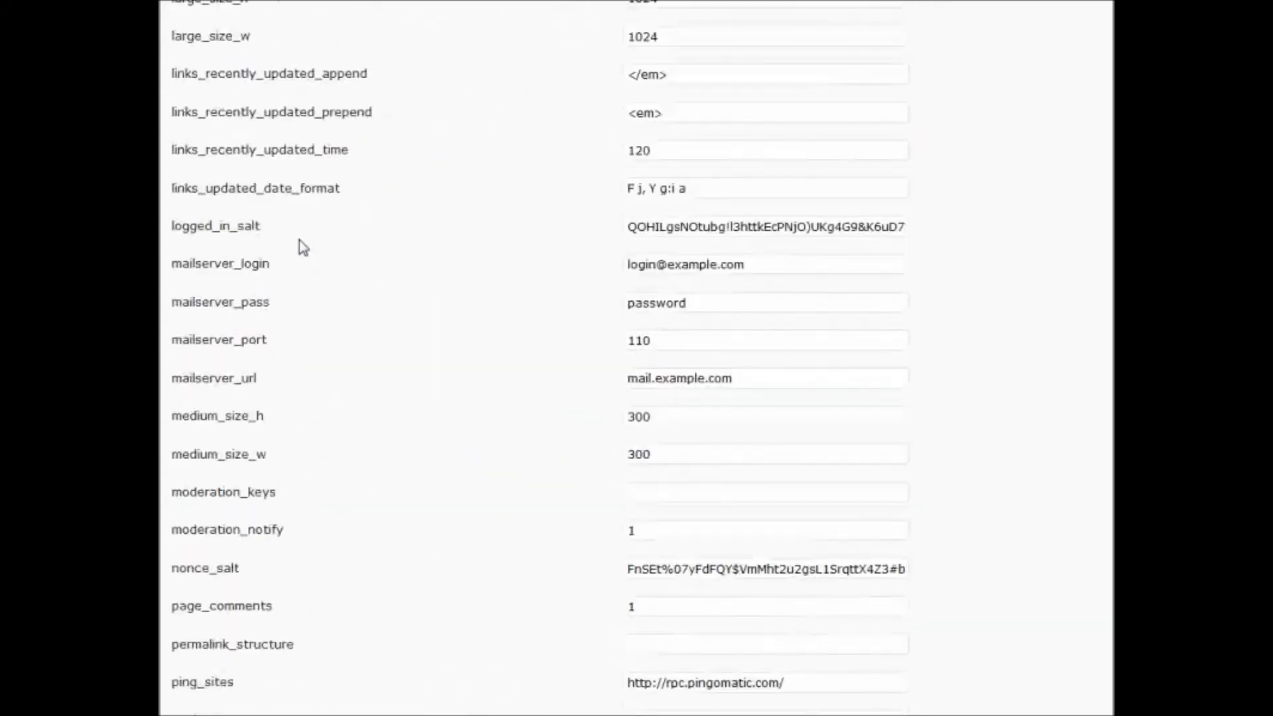
{"action": "scroll", "coordinate": [302, 247], "scroll_direction": "up", "scroll_amount": 8}
{"action": "scroll", "coordinate": [303, 247], "scroll_direction": "up", "scroll_amount": 8}
{"action": "scroll", "coordinate": [302, 247], "scroll_direction": "up", "scroll_amount": 2}
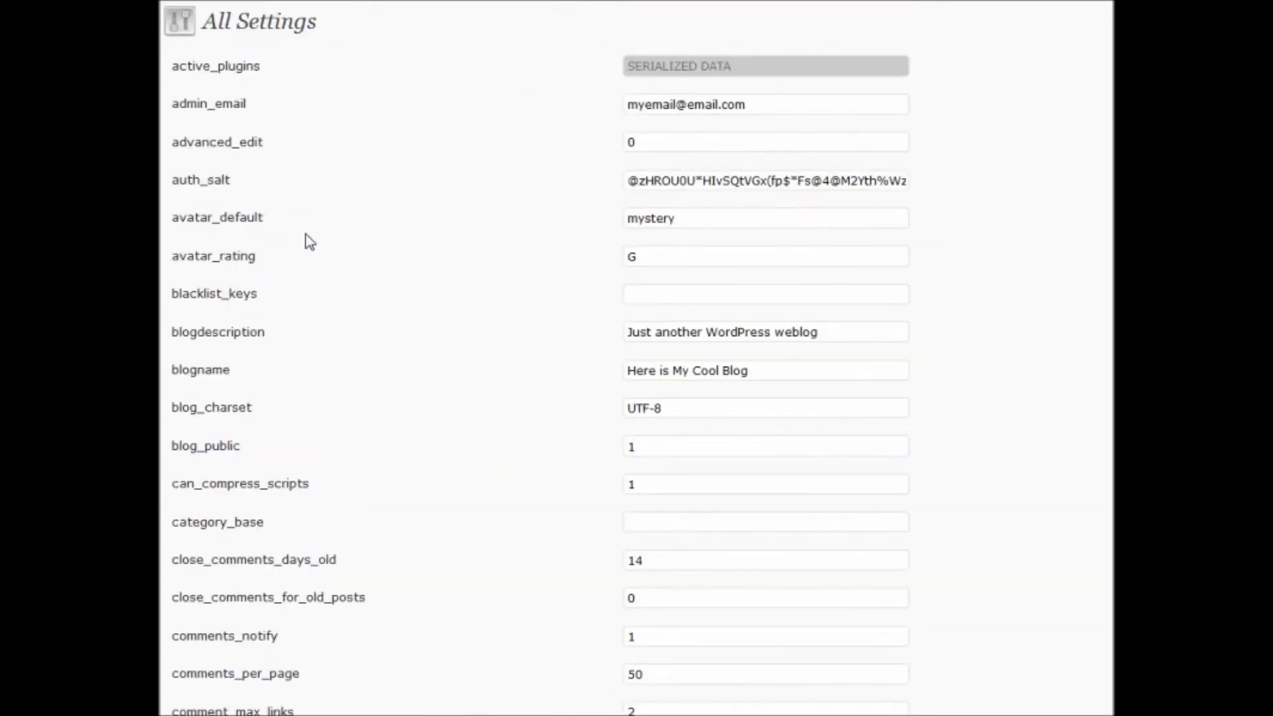
{"action": "left_click", "coordinate": [808, 104]}
{"action": "left_click", "coordinate": [1106, 109]}
{"action": "left_click_drag", "start_coordinate": [319, 25], "coordinate": [338, 37]}
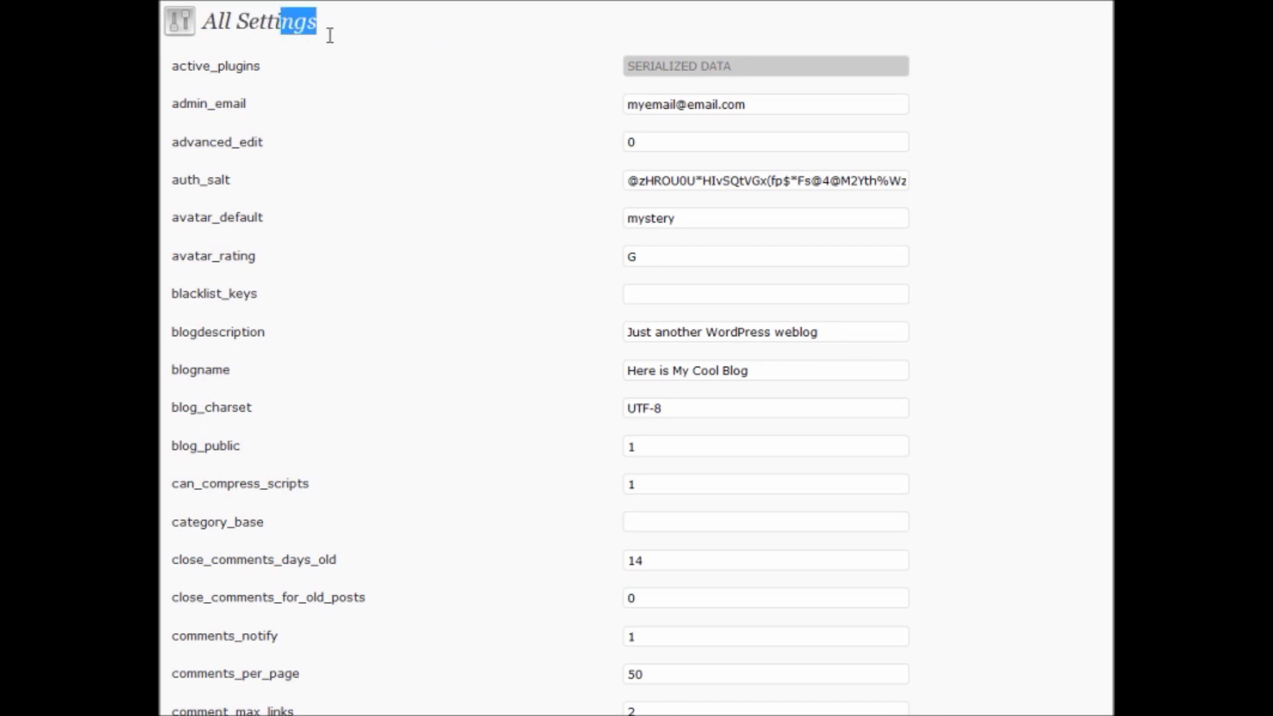